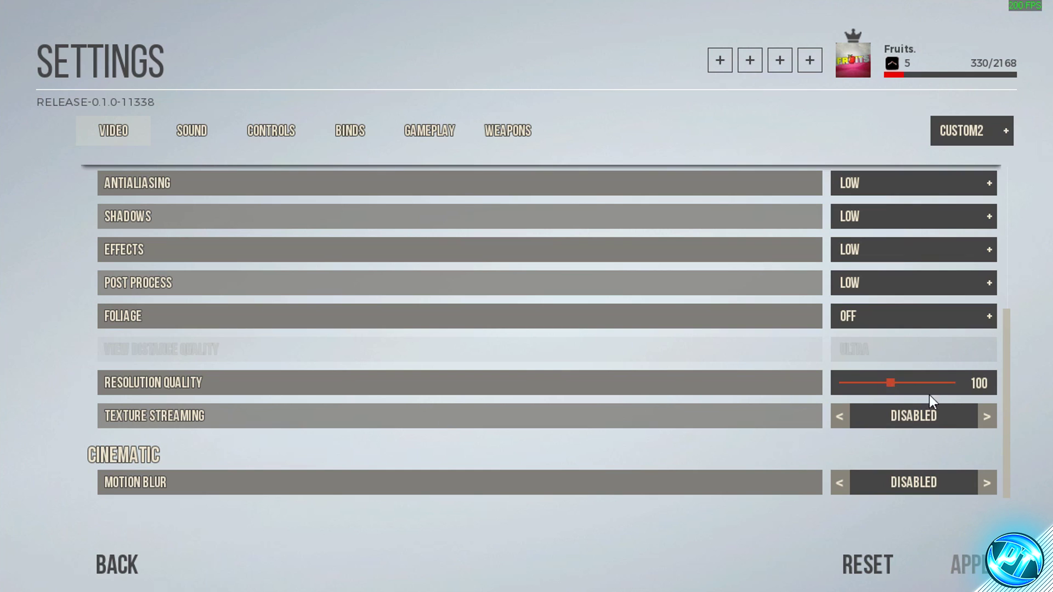
Enable Texture Streaming, set Motion Blur to Disabled, and apply the video settings
left_click(987, 418)
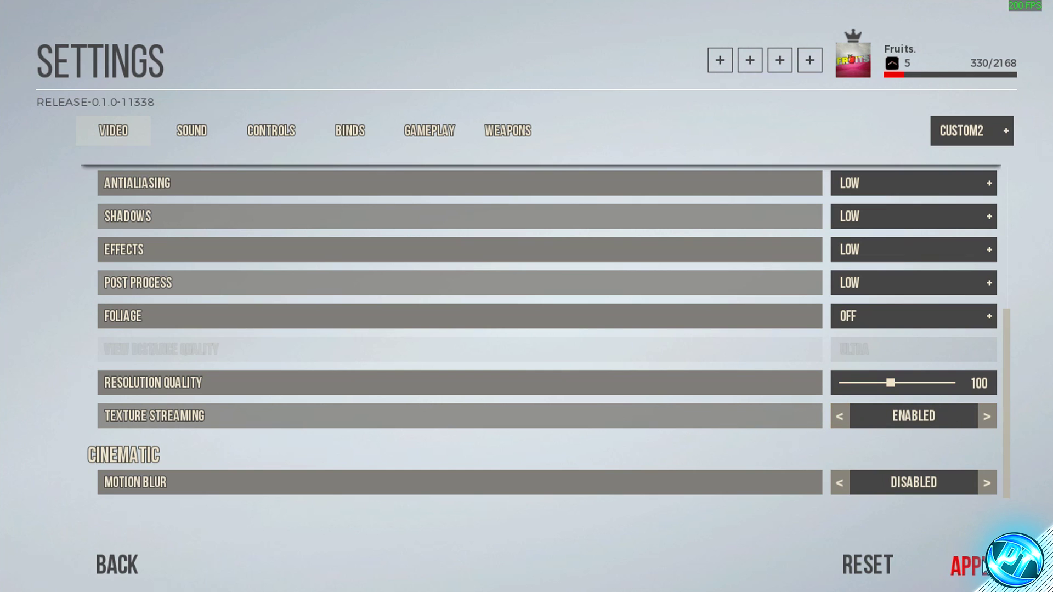
left_click(976, 566)
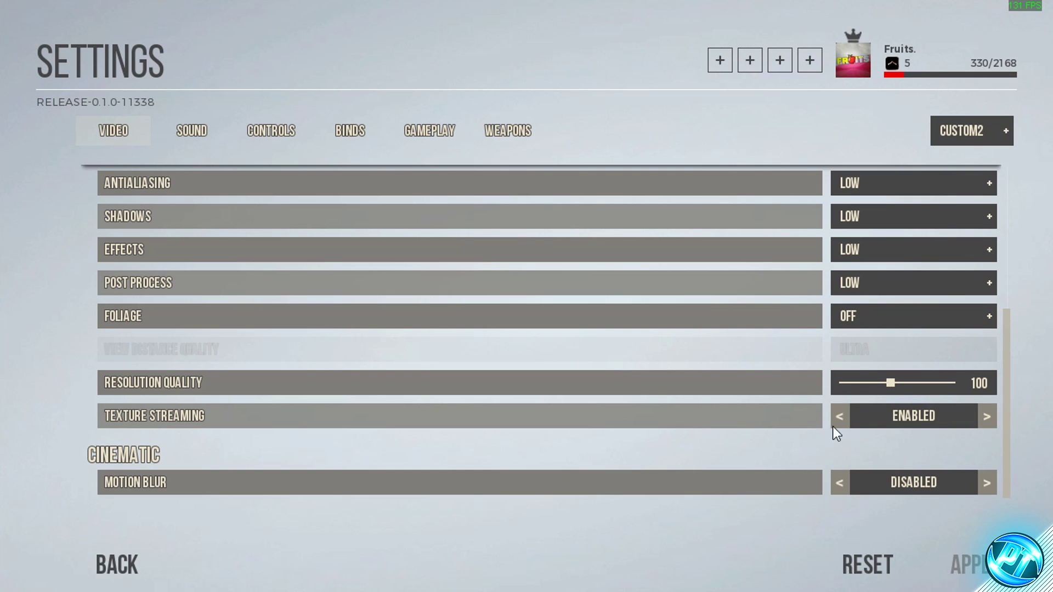
left_click(838, 489)
left_click(986, 482)
left_click(970, 565)
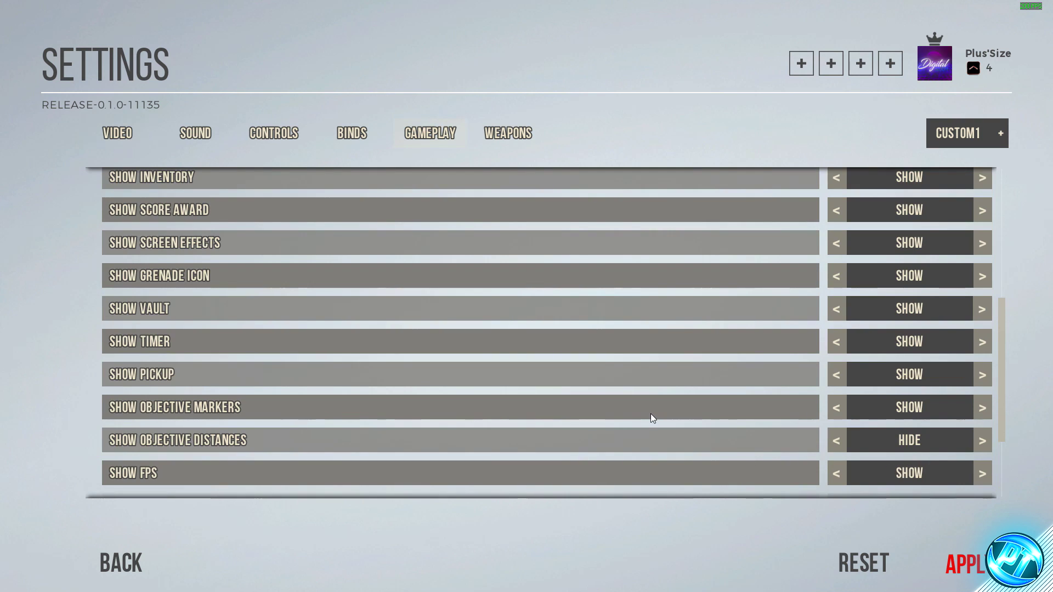
scroll(650, 419, "down", 2)
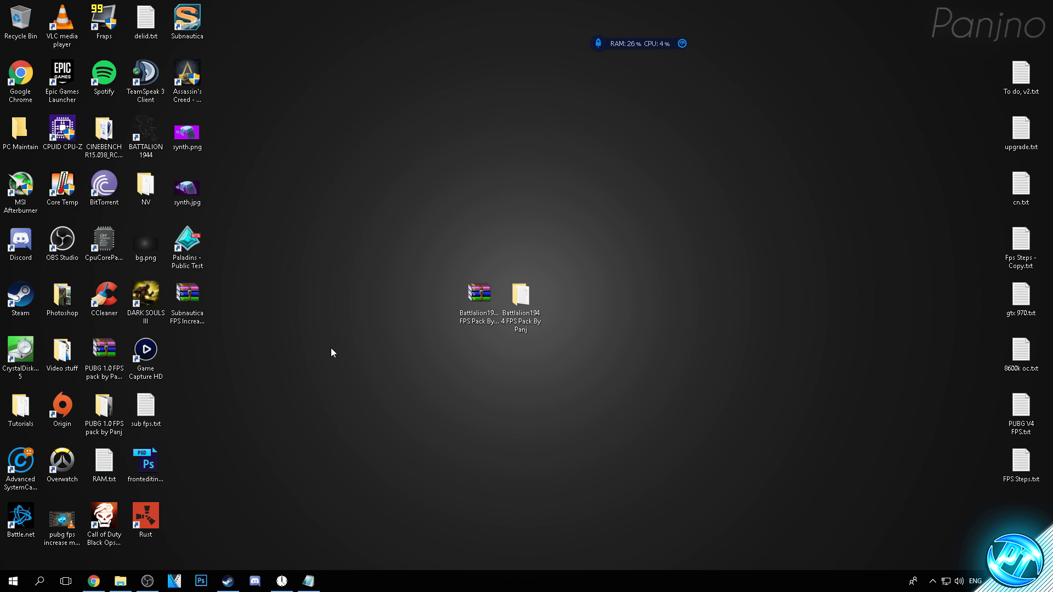
Switch to Steam and open the local installation folder of BATTALION 1944 from the game's properties
left_click(227, 580)
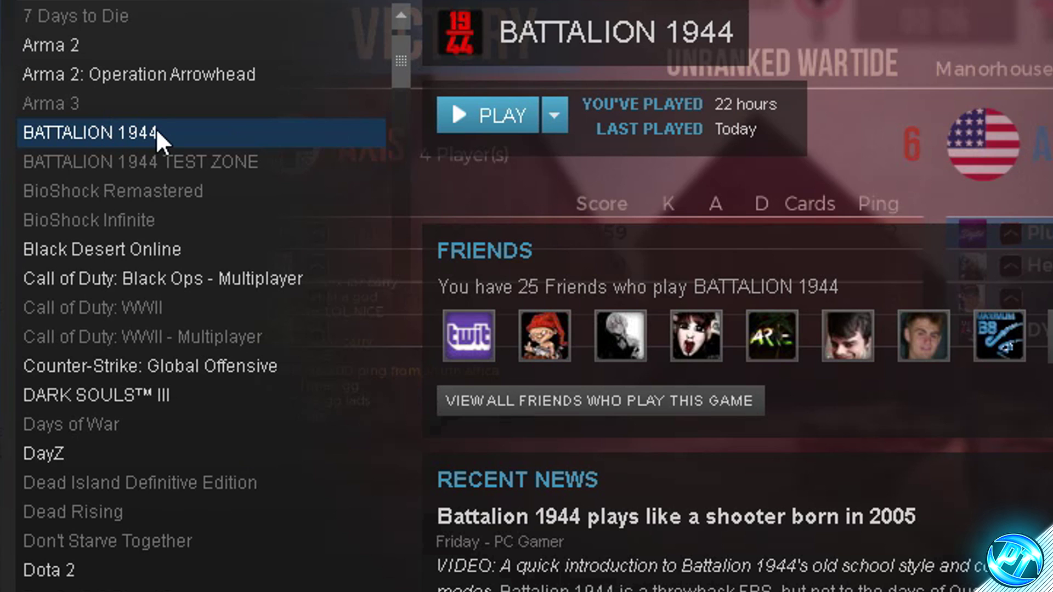
right_click(157, 131)
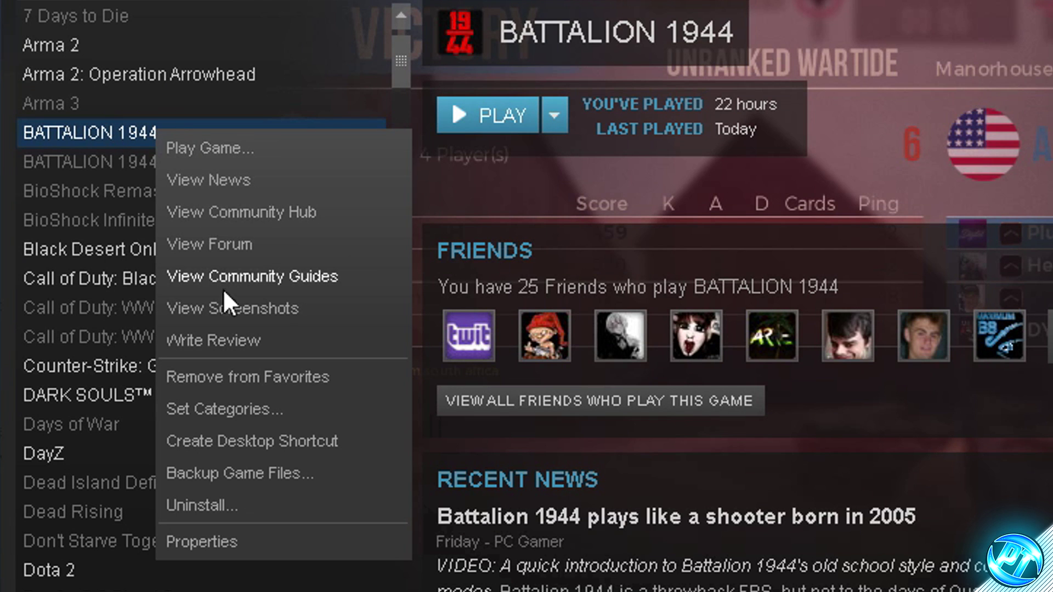
left_click(221, 546)
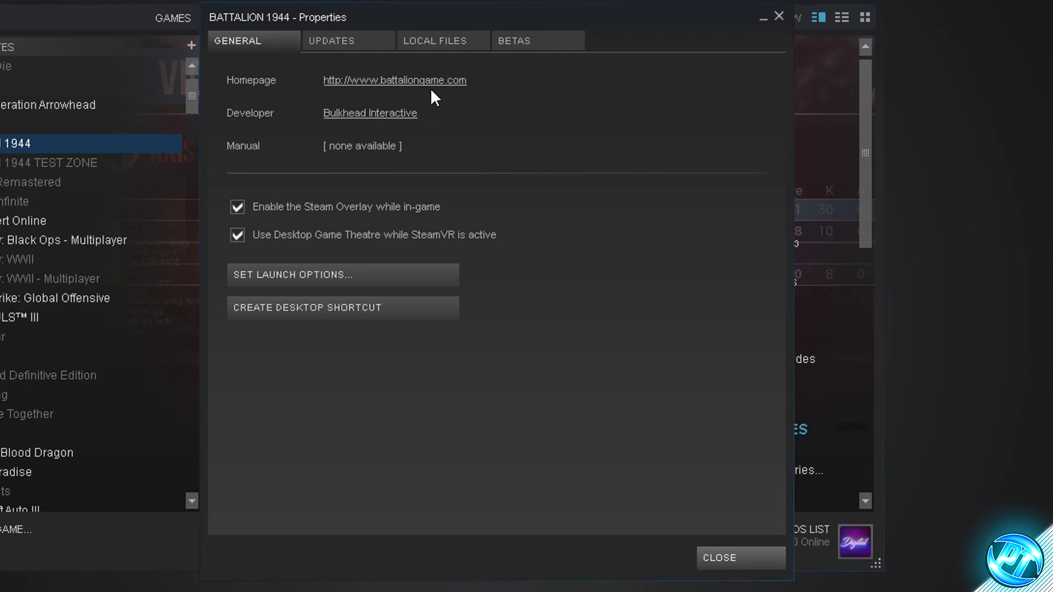
left_click(444, 47)
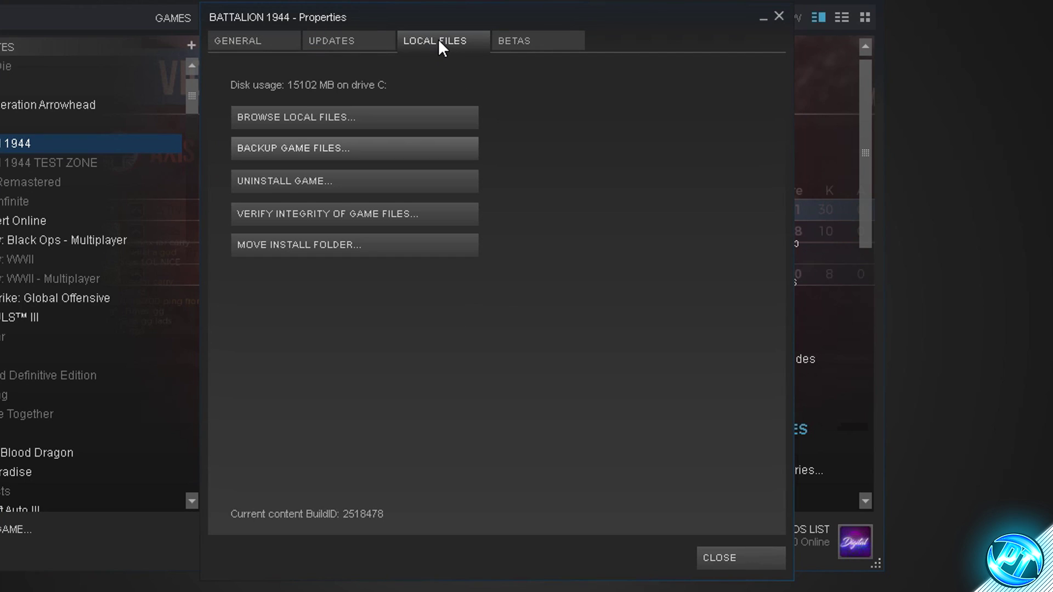
left_click(308, 121)
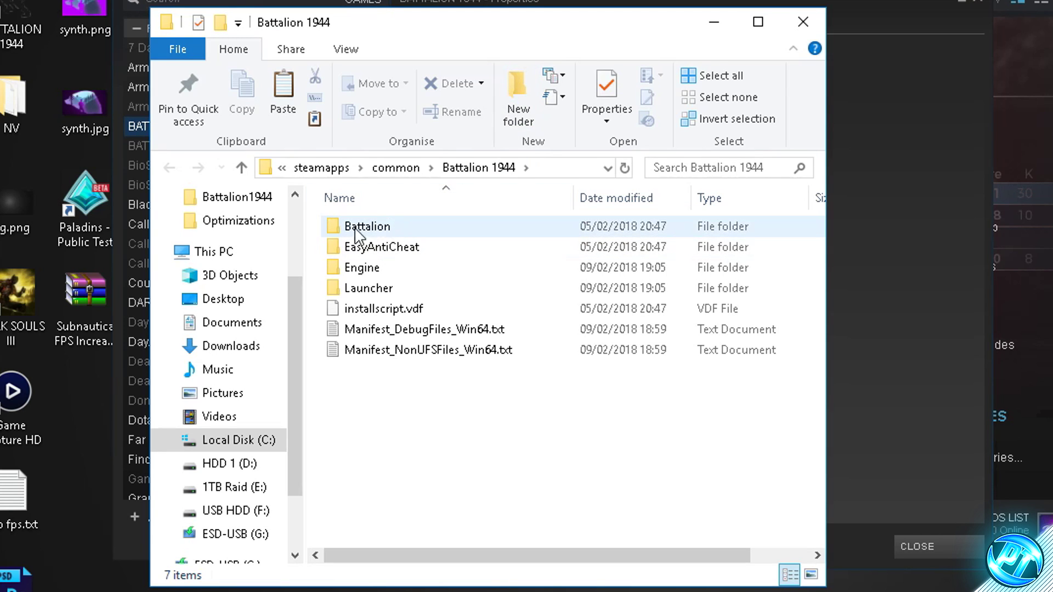
Go to the Battalion\configs\custom folder inside the installation and select custom1.config
double_click(390, 227)
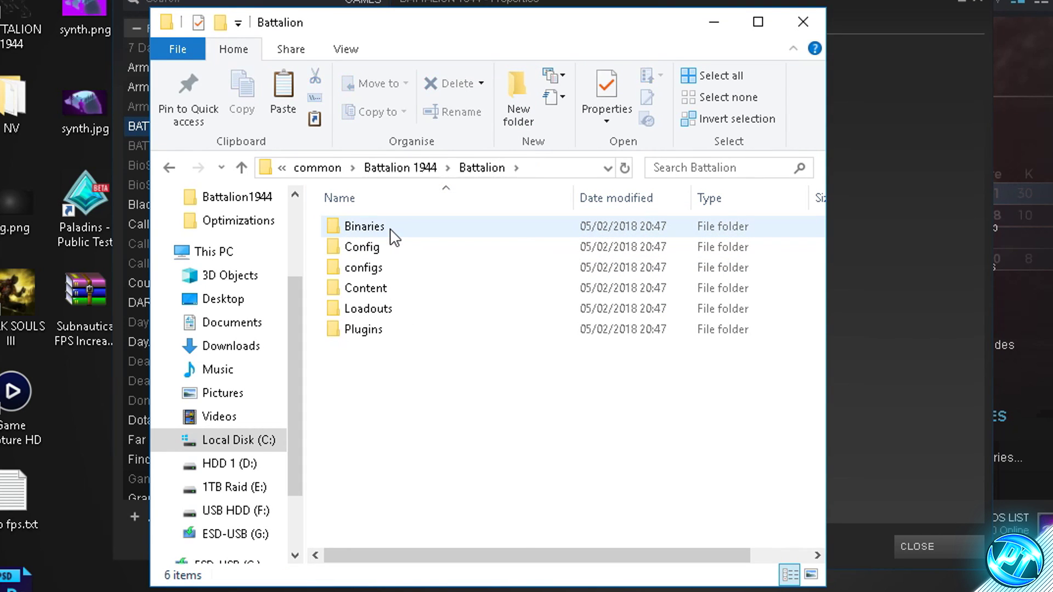
double_click(387, 269)
left_click(378, 230)
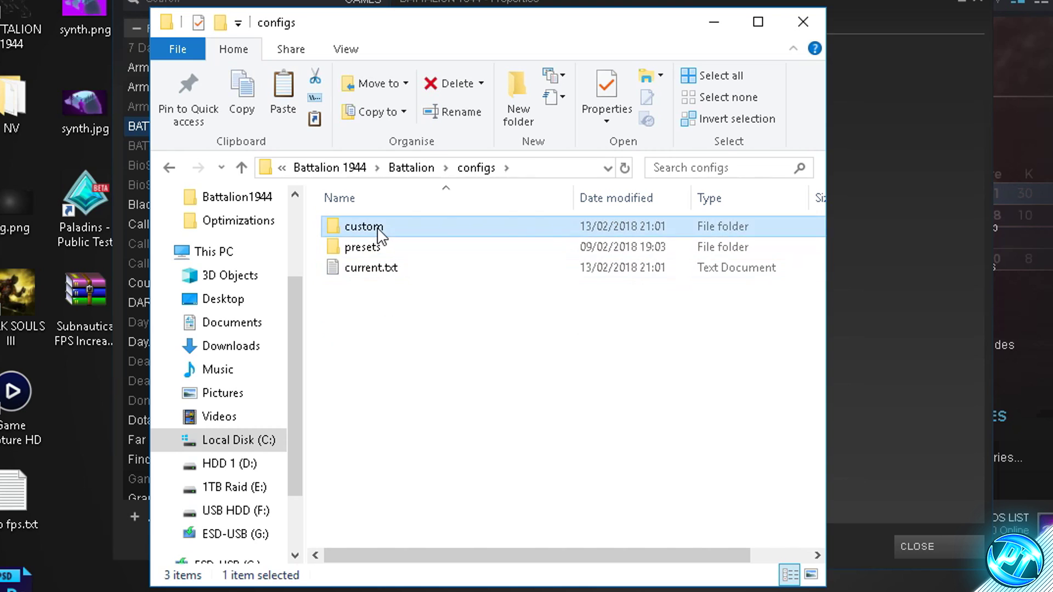
double_click(379, 230)
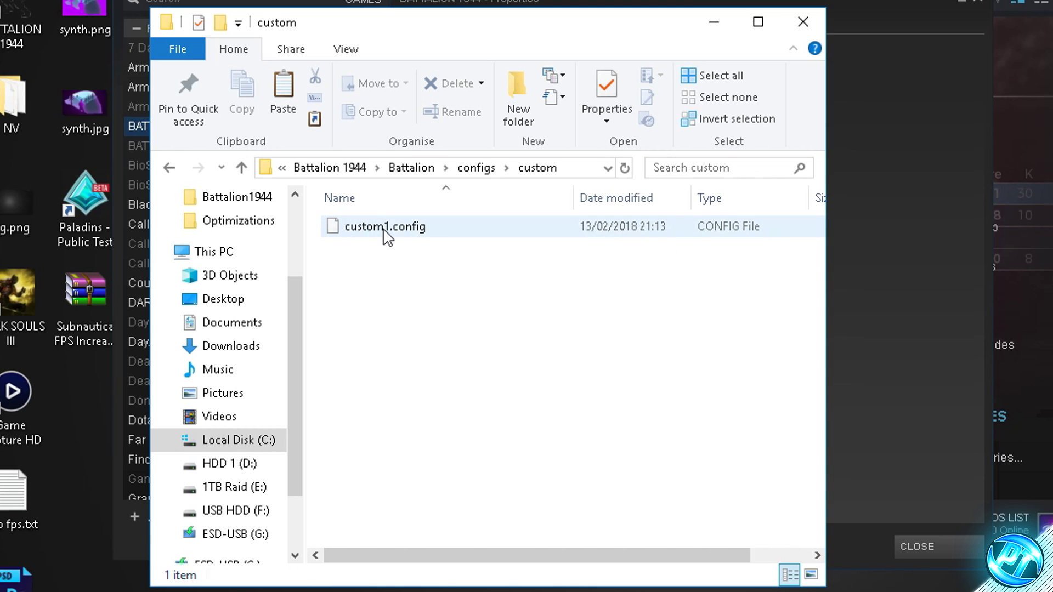
left_click(385, 232)
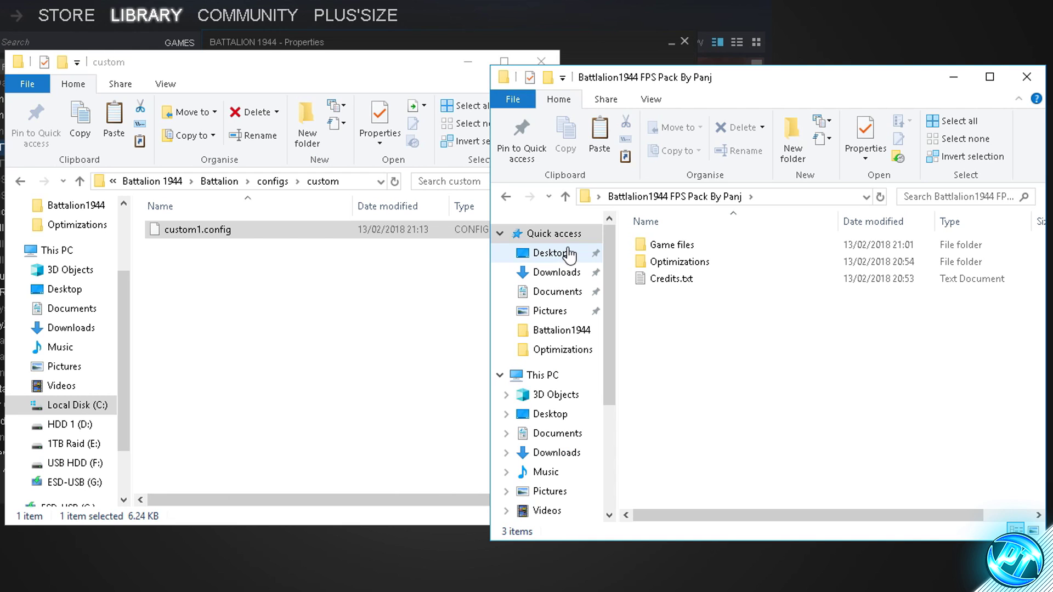
View the replacement custom1.config in the FPS pack's Game files folder
double_click(661, 267)
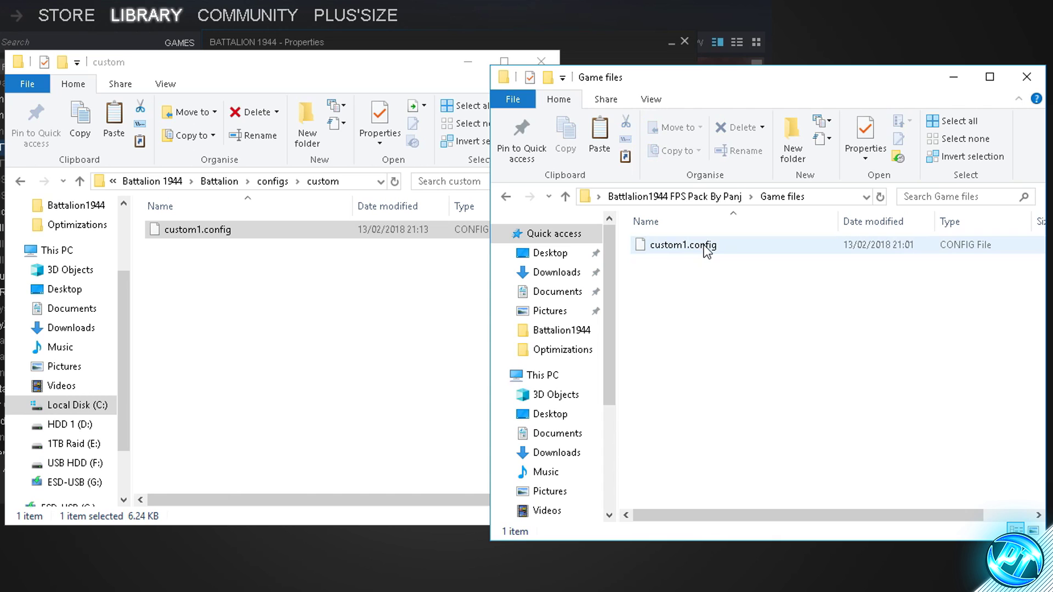
left_click_drag(692, 258, 722, 266)
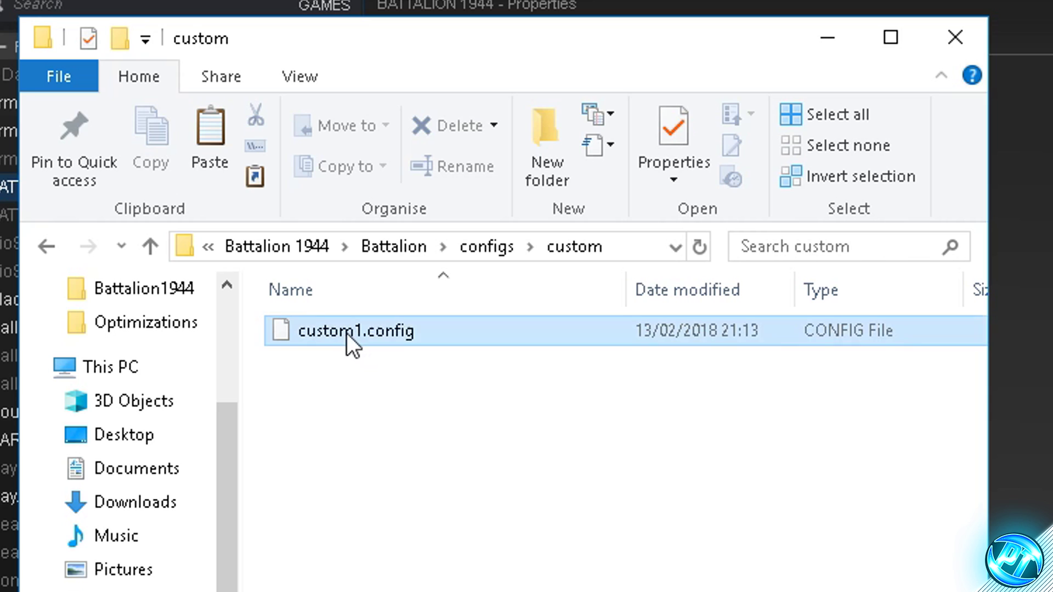
Open the game's custom1.config in Notepad++ and set dynamicShadows and skylightShadows to false
right_click(352, 257)
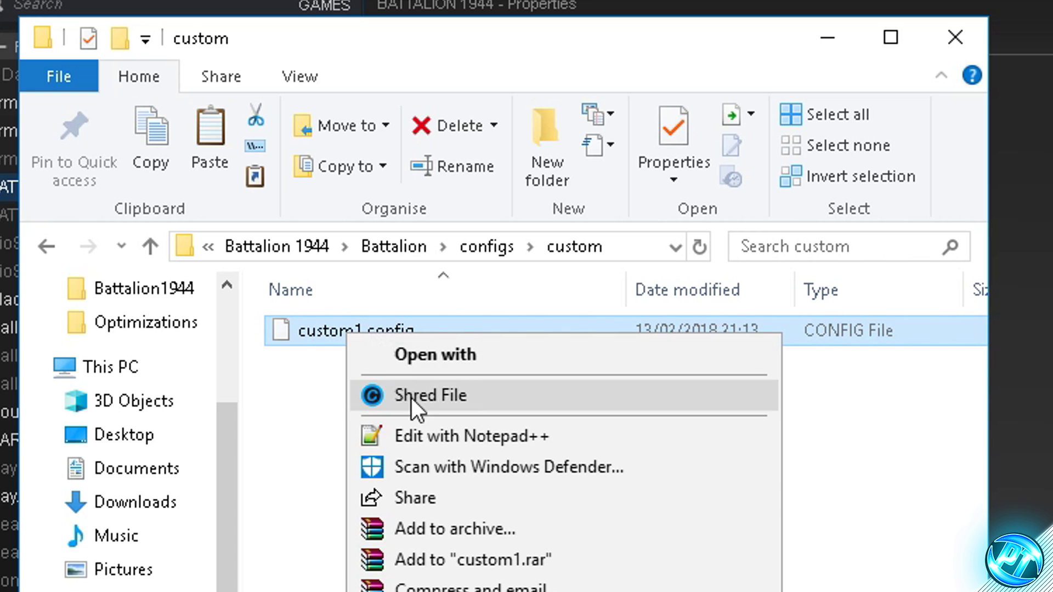
left_click(462, 435)
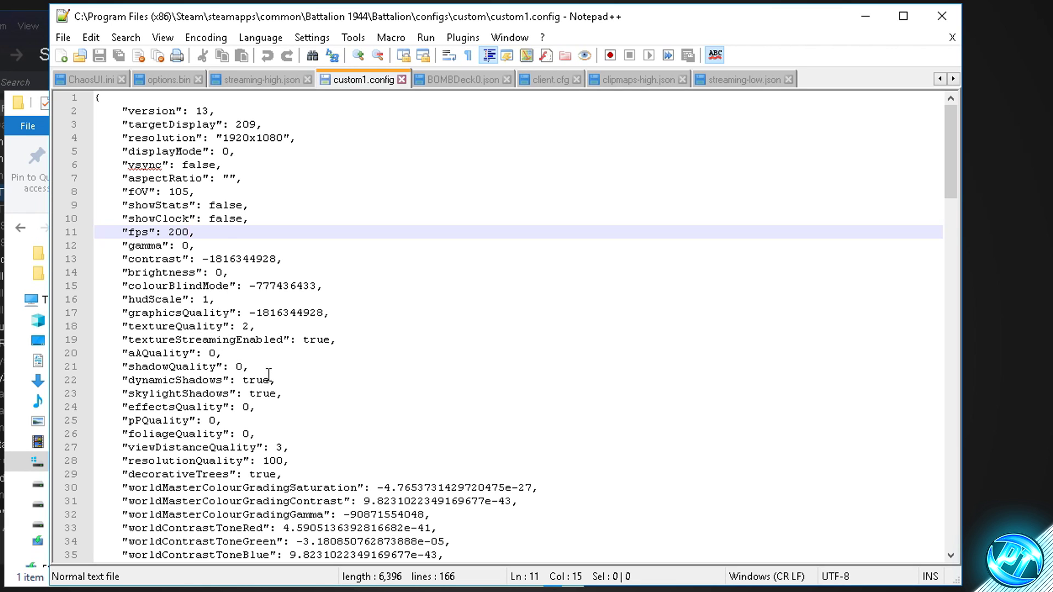
double_click(255, 380)
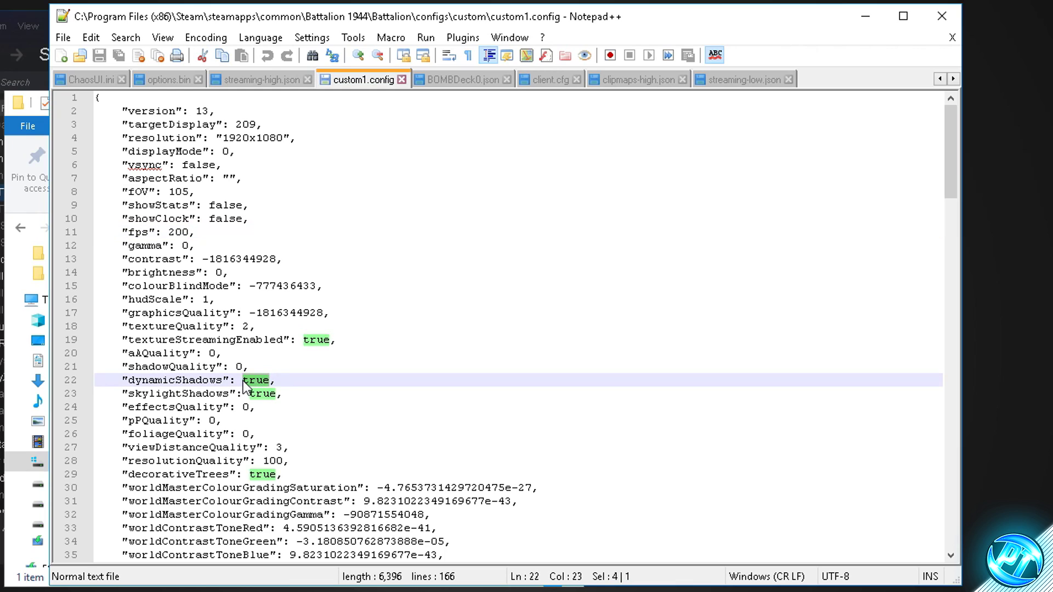
type("false")
left_click(214, 394)
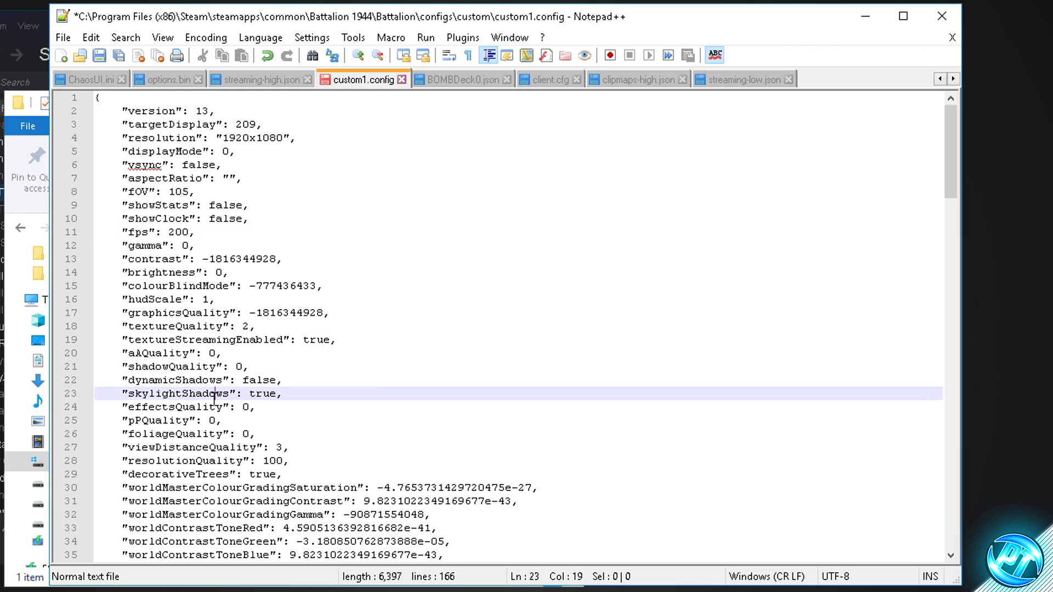
double_click(258, 393)
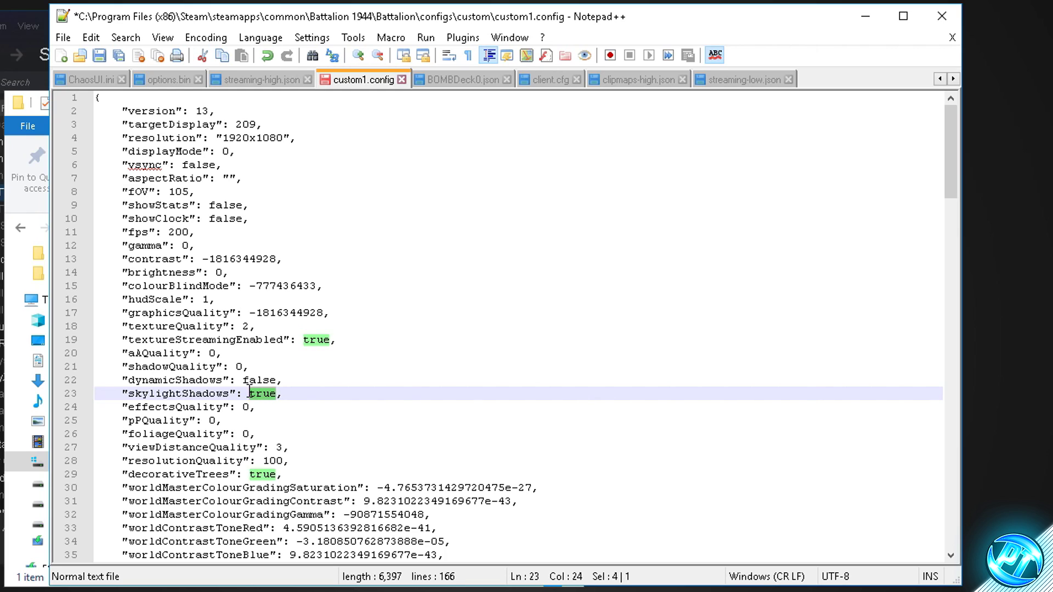
type("false")
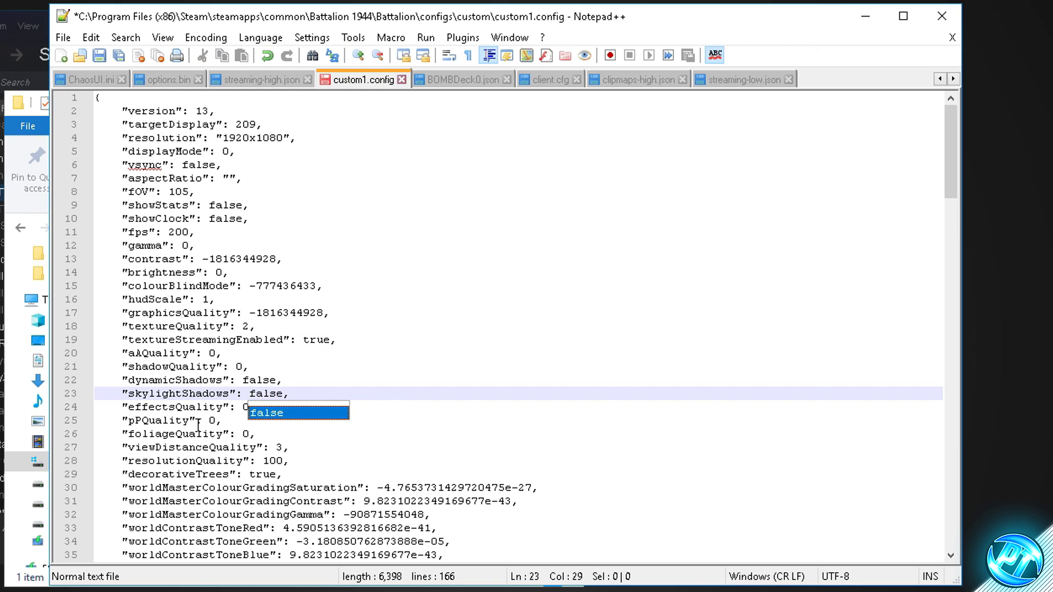
Set viewDistanceQuality to 1 and decorativeTrees to false, and save the config file
left_click_drag(283, 448, 276, 448)
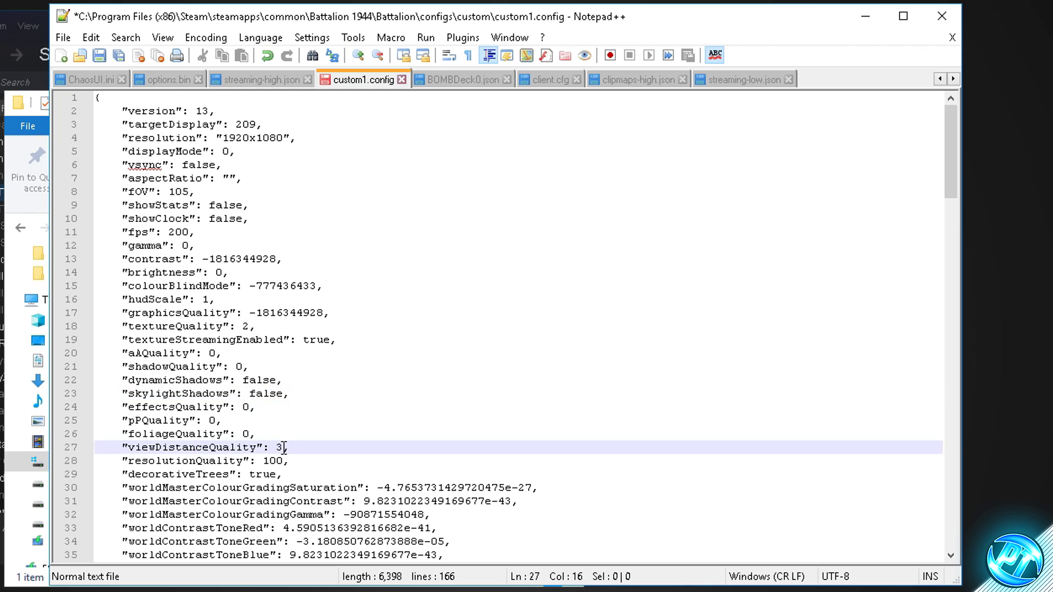
type("1")
double_click(276, 474)
type("false")
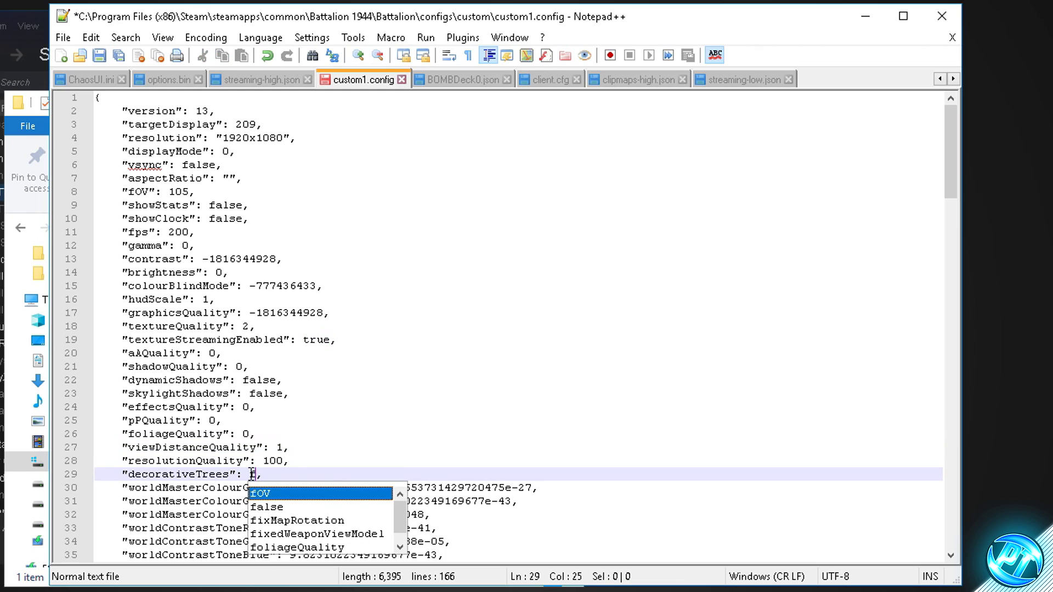
key("ctrl+s")
left_click(276, 449)
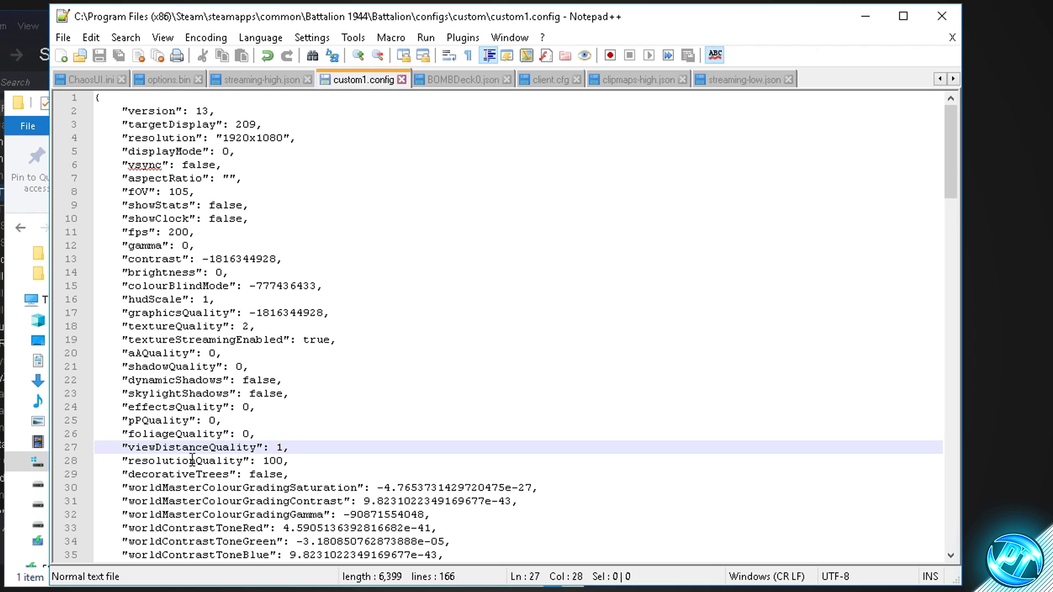
Replace the resolutionQuality value with 5, and set it back to 100
left_click(283, 460)
left_click_drag(283, 461, 265, 461)
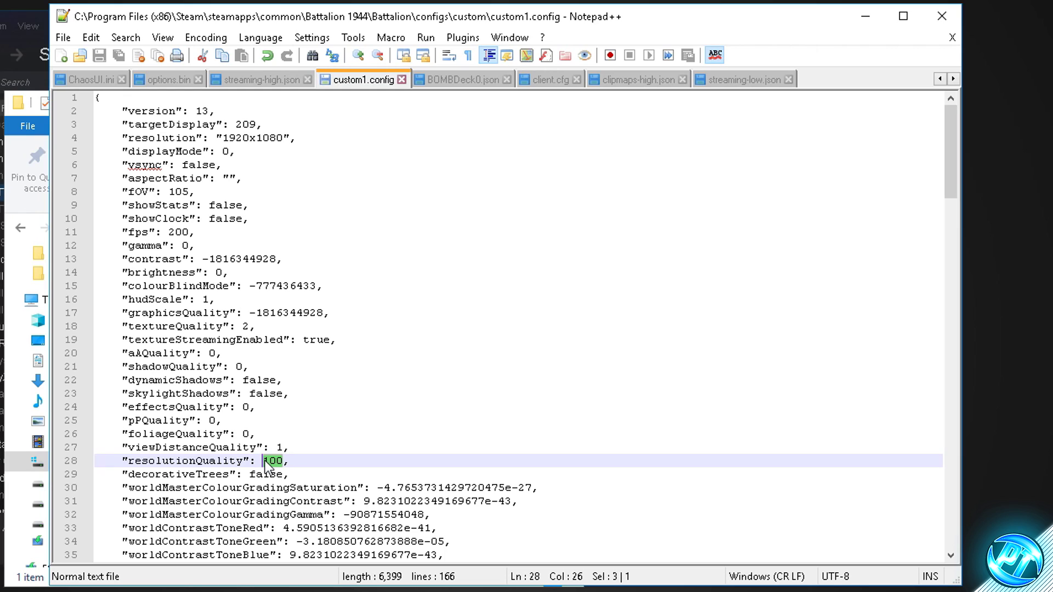
type("5")
left_click_drag(269, 461, 263, 462)
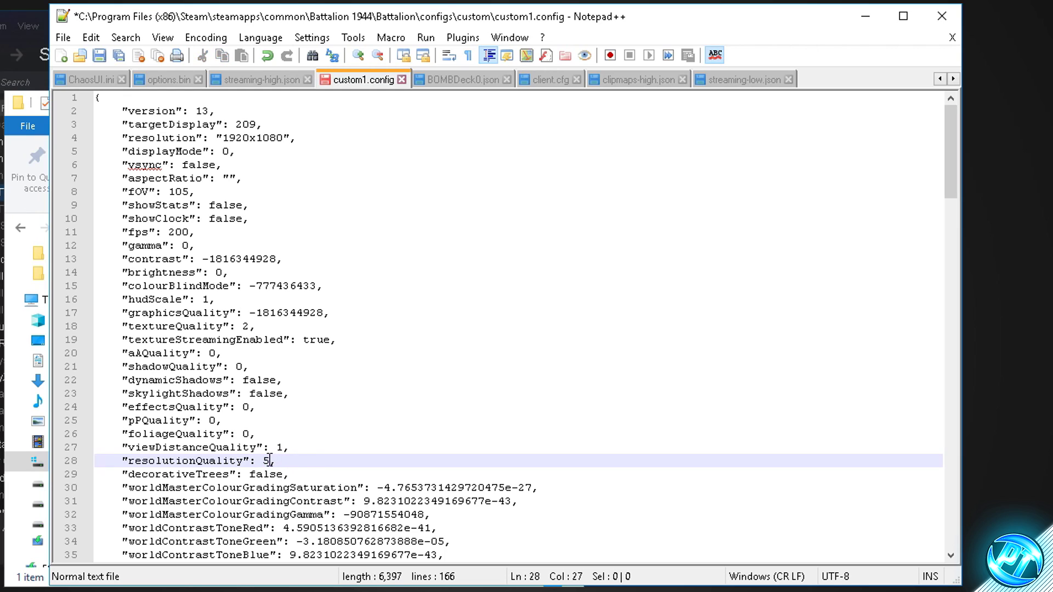
type("100")
Set dof to false in custom1.config and save the file
scroll(229, 455, "down", 5)
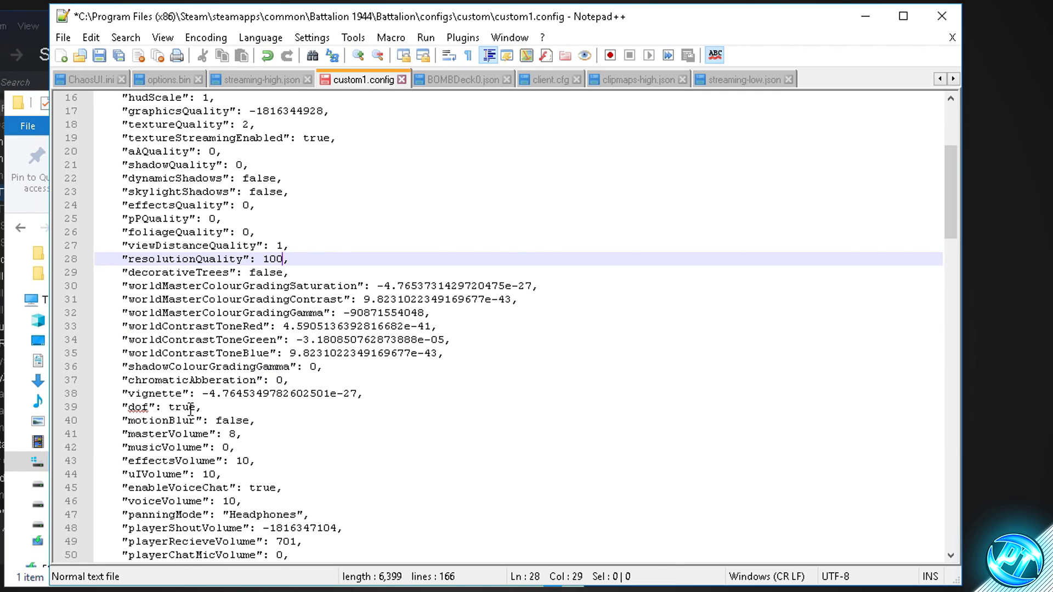
left_click_drag(195, 407, 168, 407)
type("false")
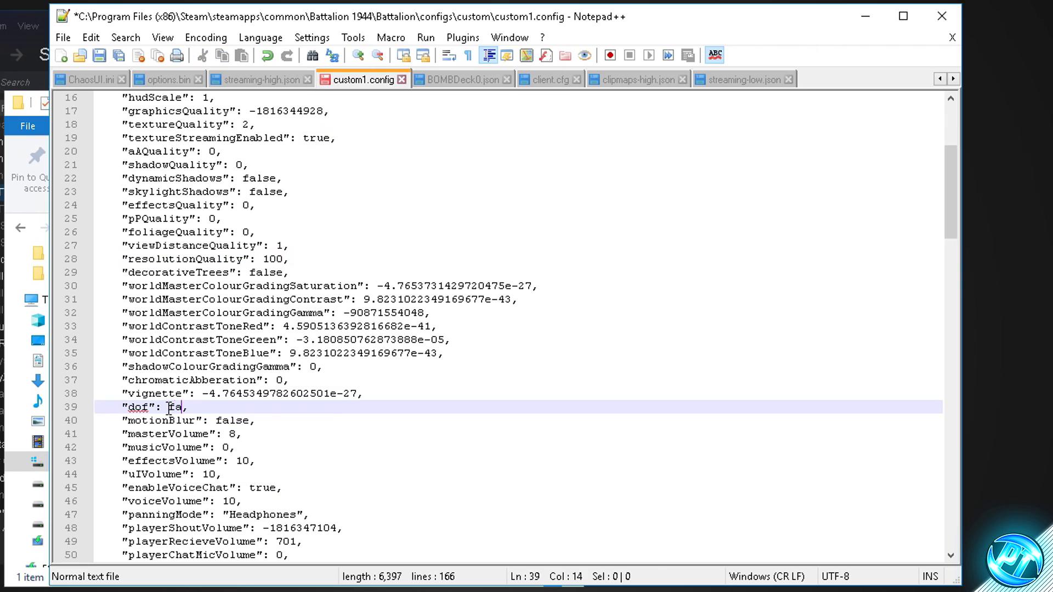
left_click(137, 485)
scroll(137, 485, "down", 2)
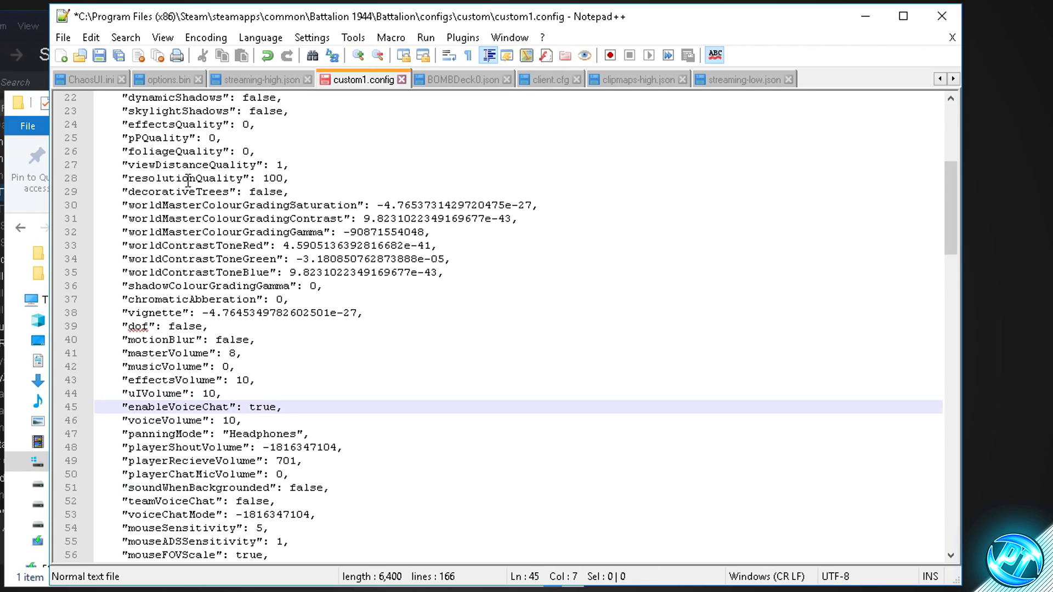
left_click(101, 57)
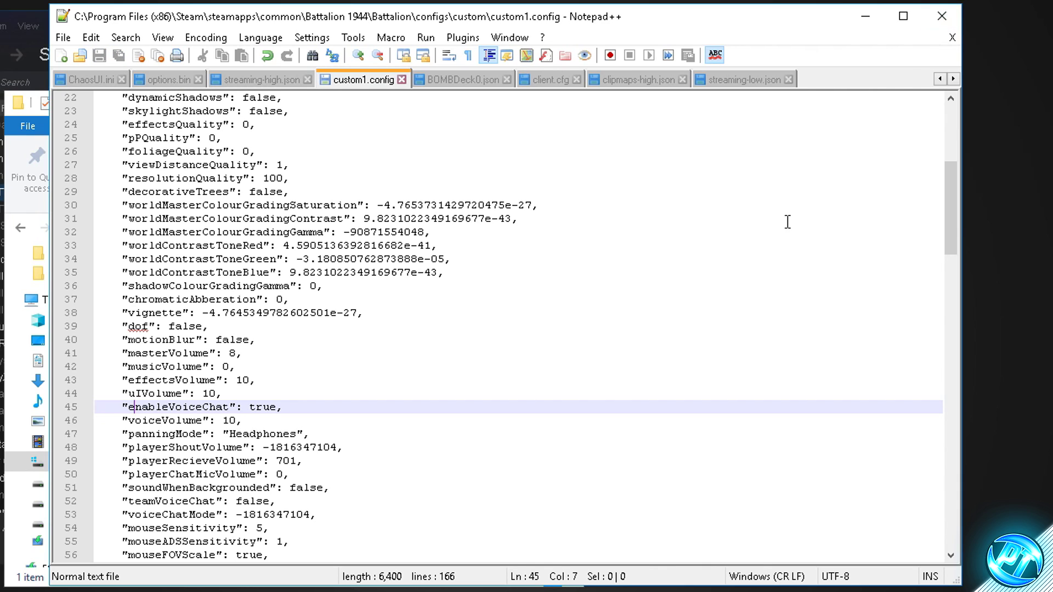
Close Notepad++, the custom folder window and the BATTALION 1944 properties
left_click(942, 16)
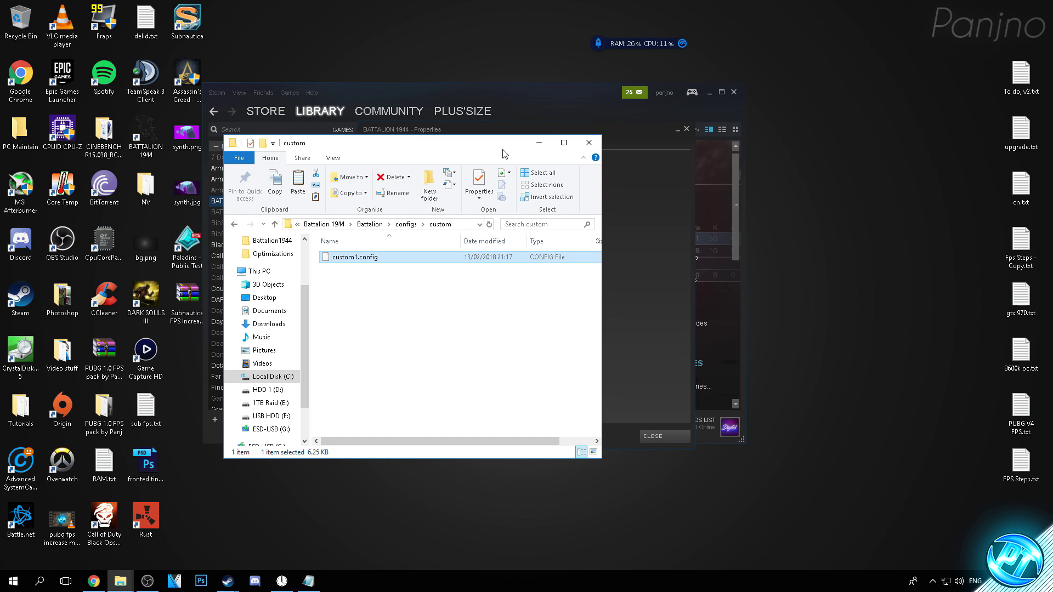
left_click(589, 143)
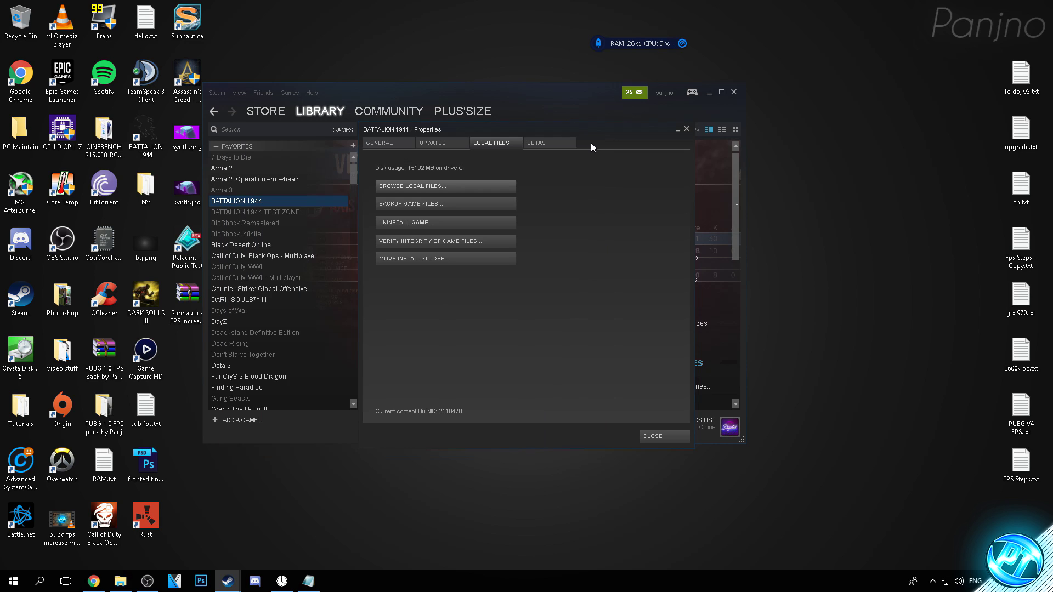
left_click(686, 130)
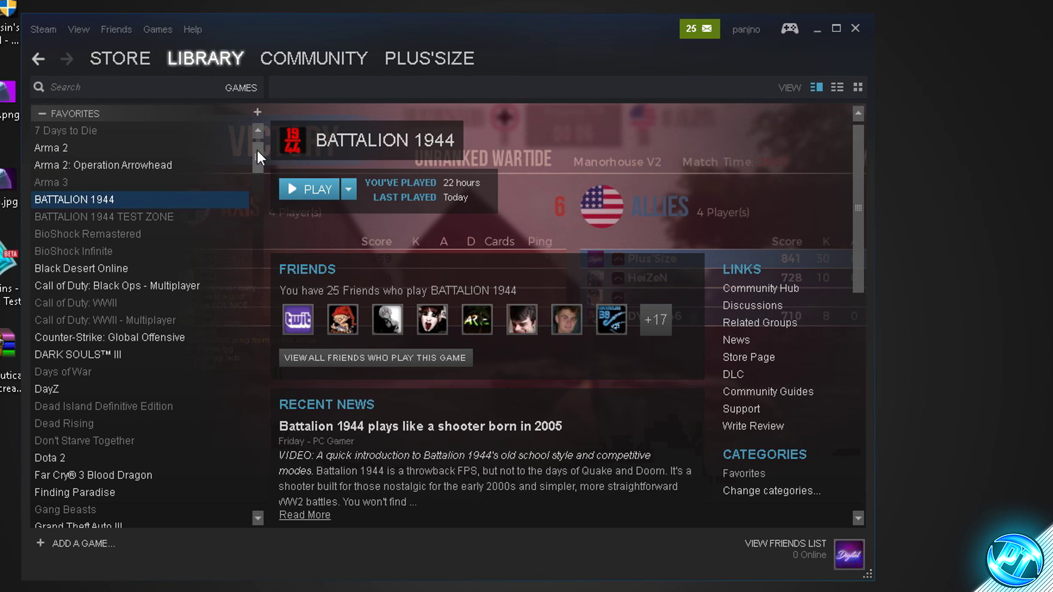
Open BATTALION 1944's installation folder from the game's properties in the Steam library
right_click(102, 195)
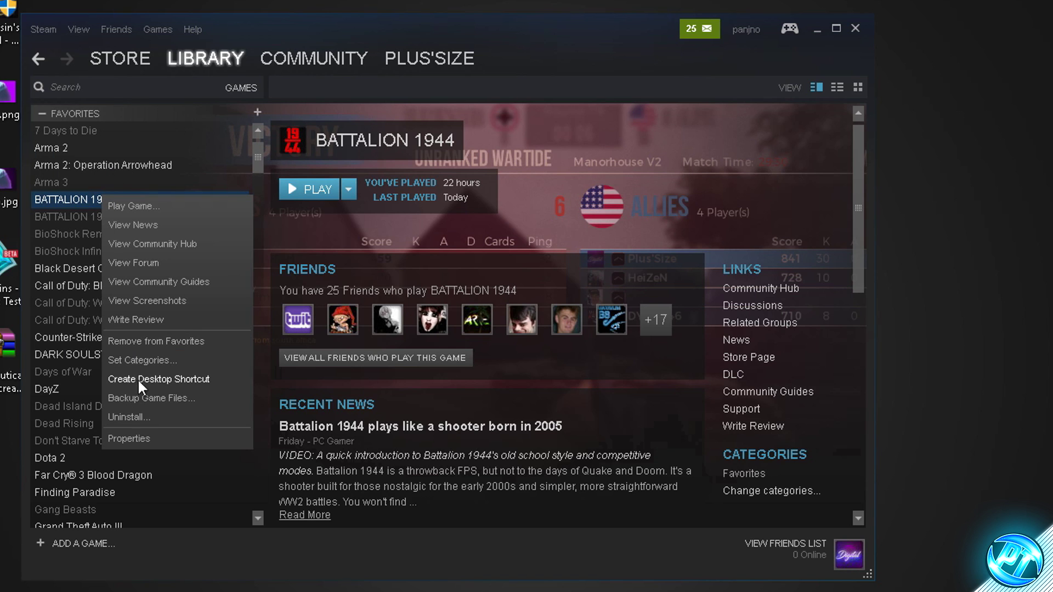
left_click(140, 436)
left_click(495, 110)
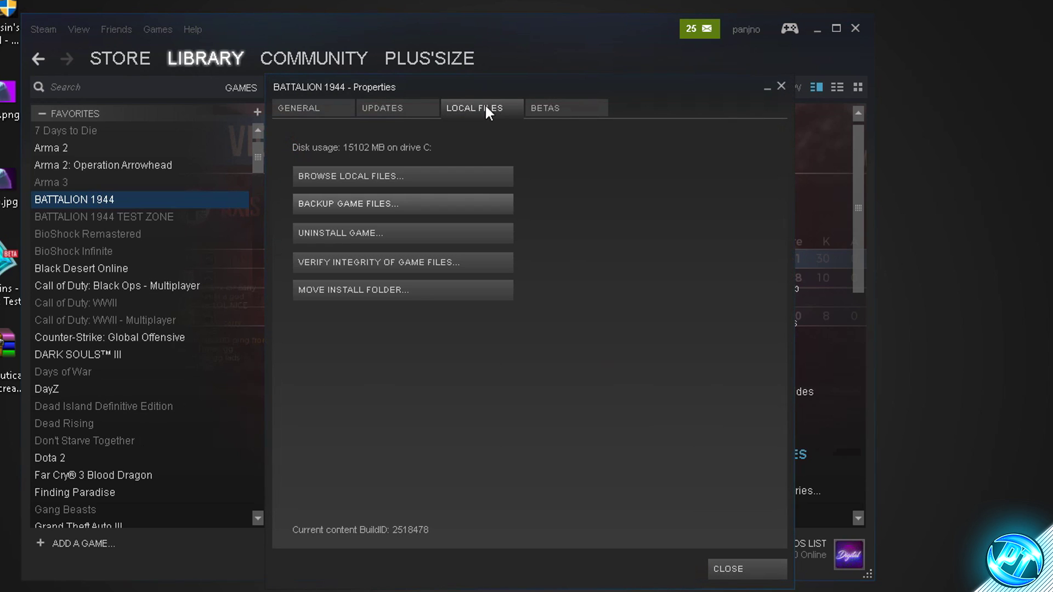
left_click(410, 174)
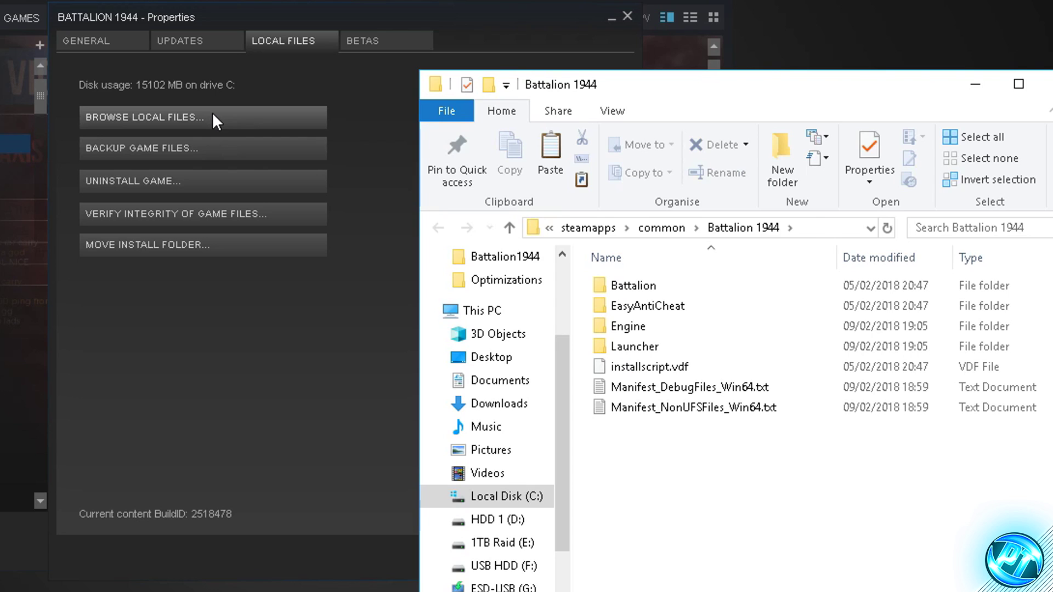
left_click_drag(850, 147, 574, 93)
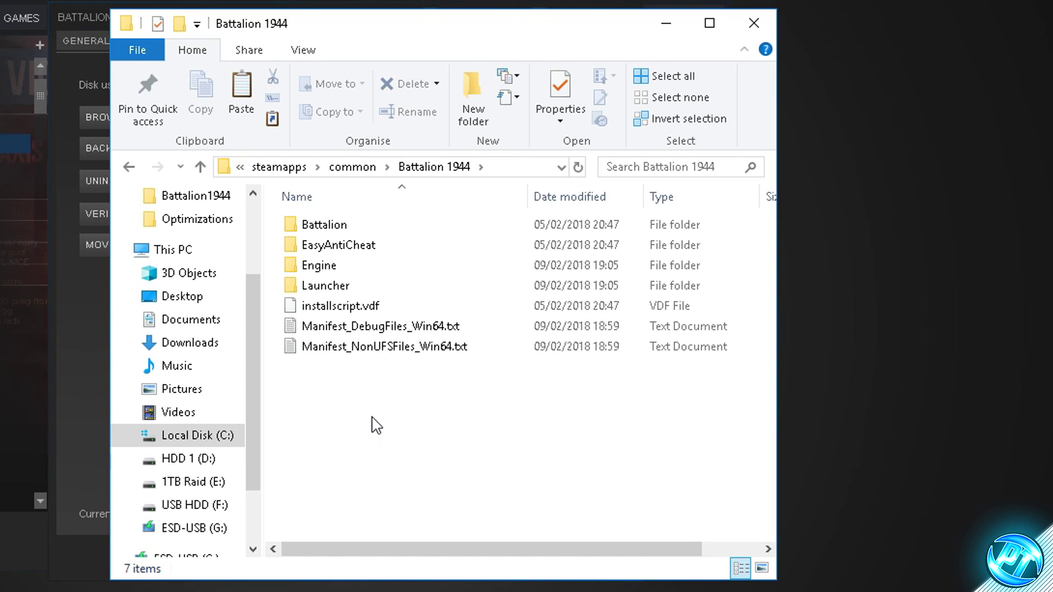
Go to the Battalion\Binaries\Win64 subfolder of the game's installation folder
double_click(345, 231)
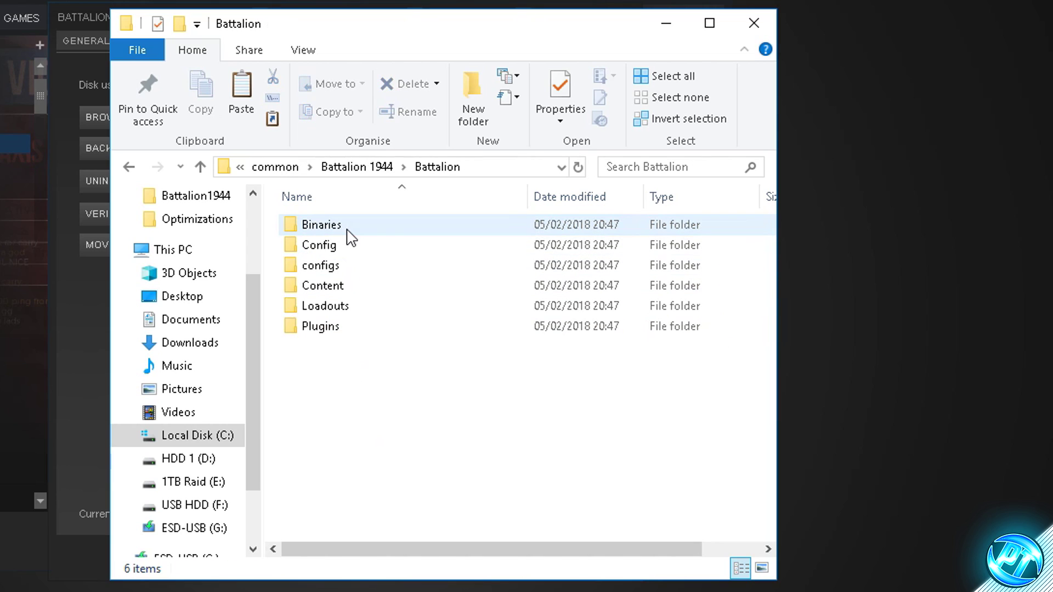
double_click(346, 233)
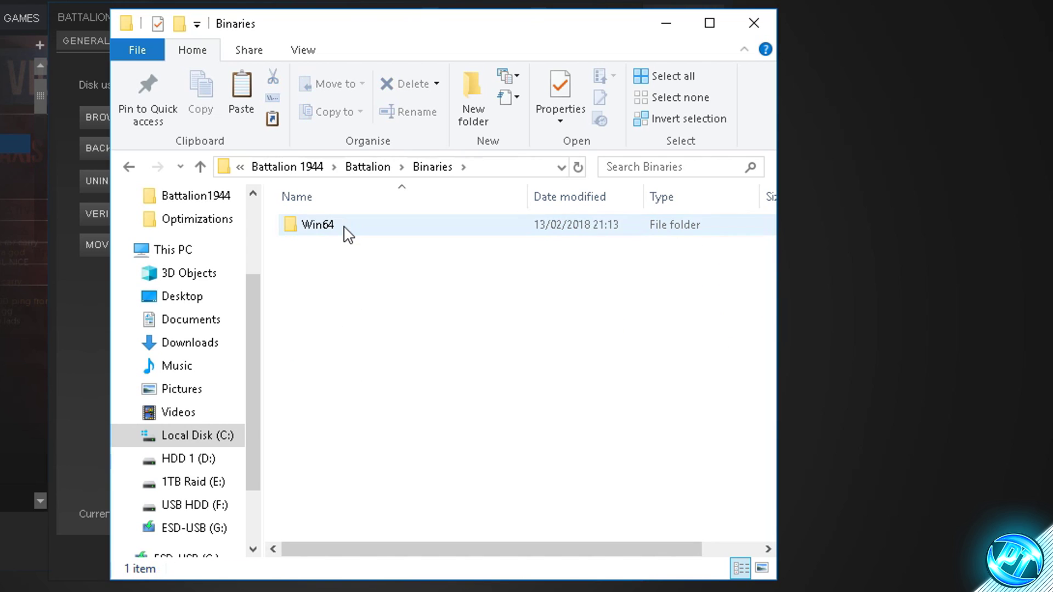
double_click(347, 235)
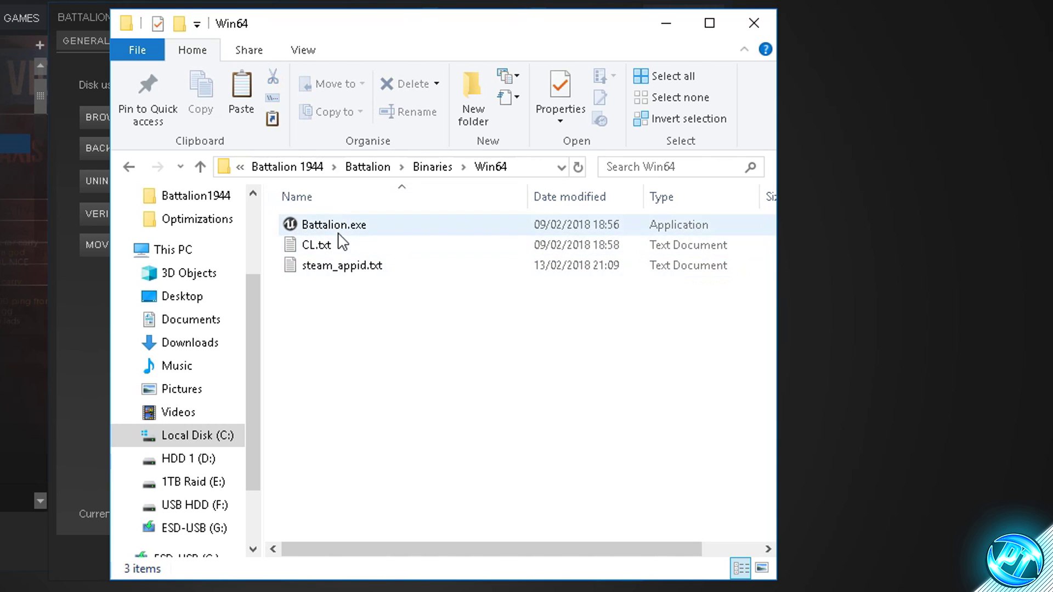
In Battalion.exe's compatibility properties, override high DPI scaling with scaling performed by Application, and apply the settings with full-screen optimisations disabled
right_click(364, 231)
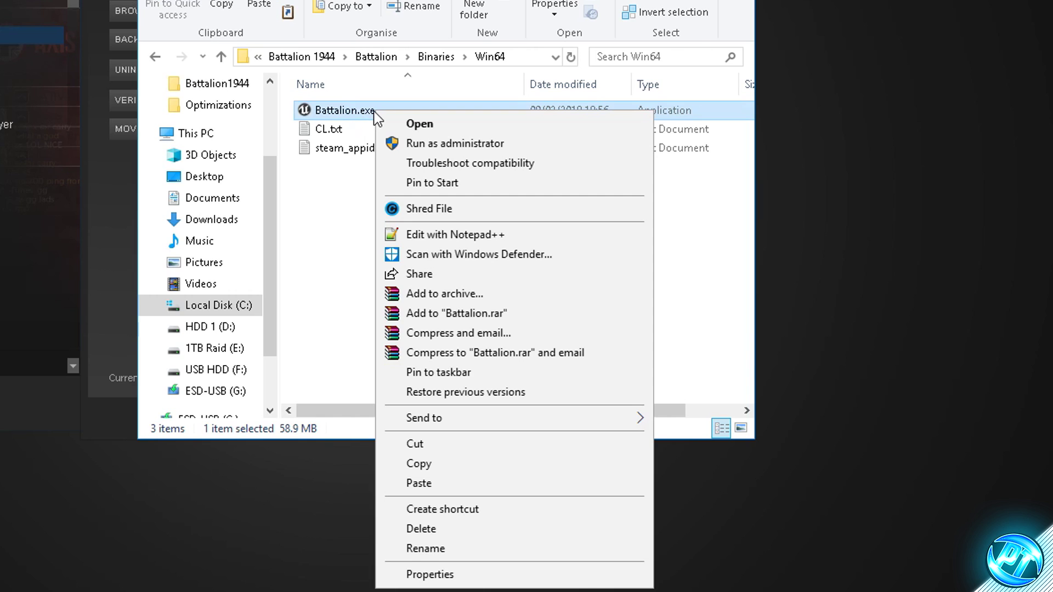
left_click(416, 575)
left_click(464, 154)
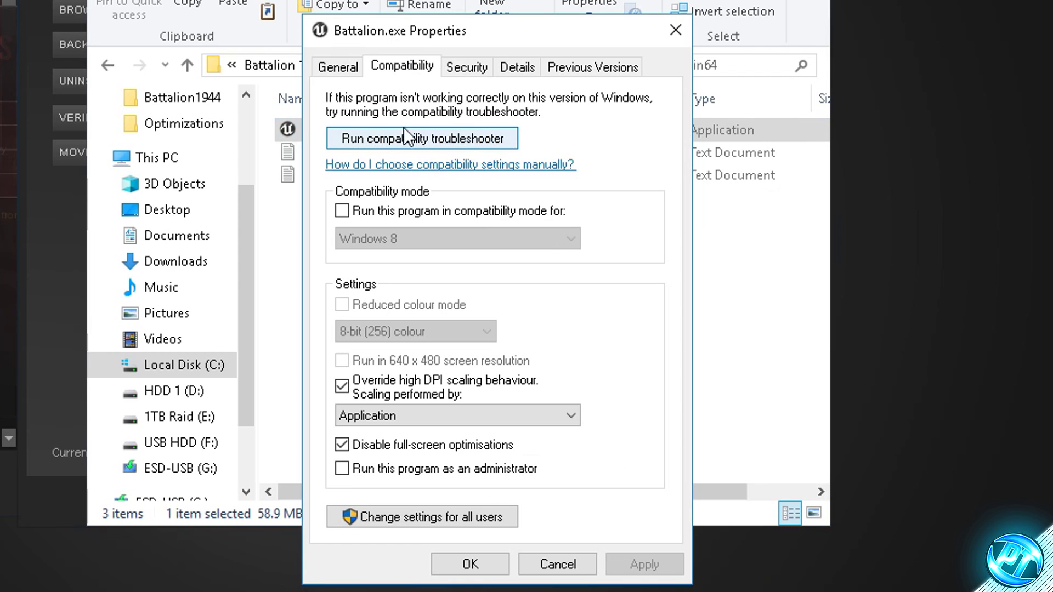
left_click(386, 392)
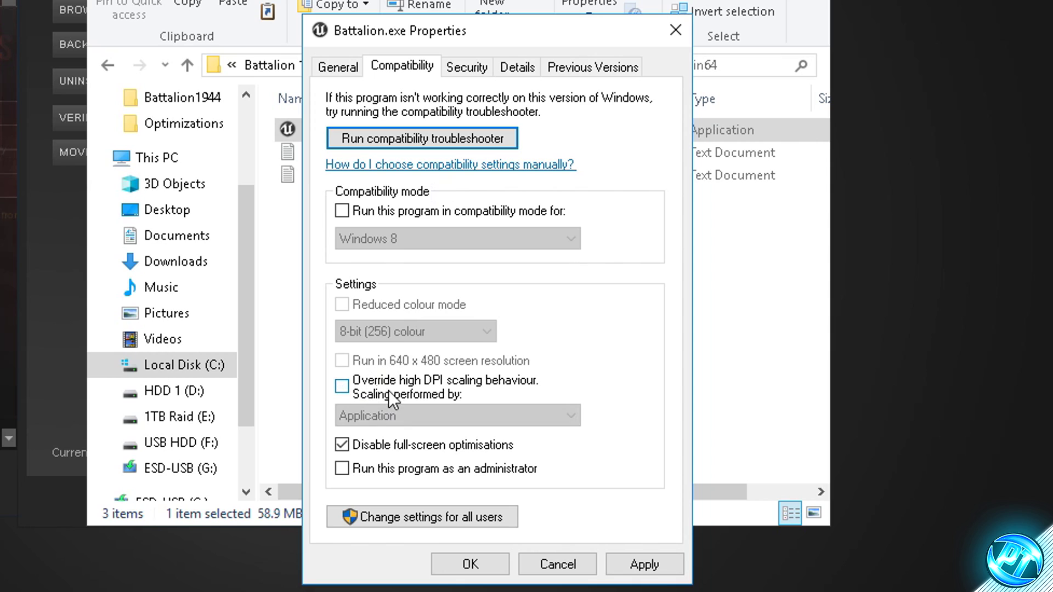
left_click(347, 383)
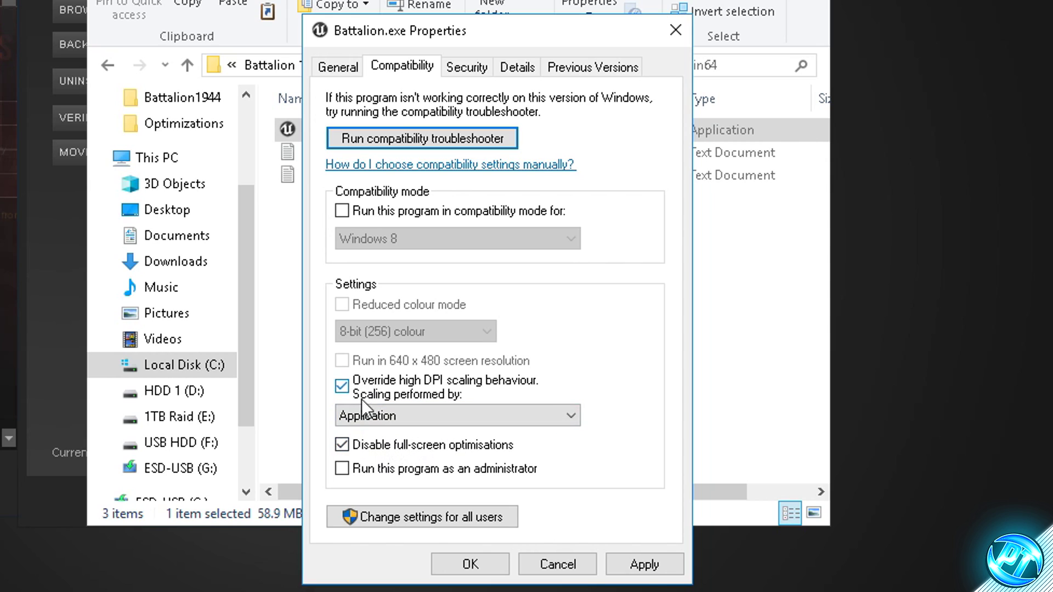
left_click(643, 565)
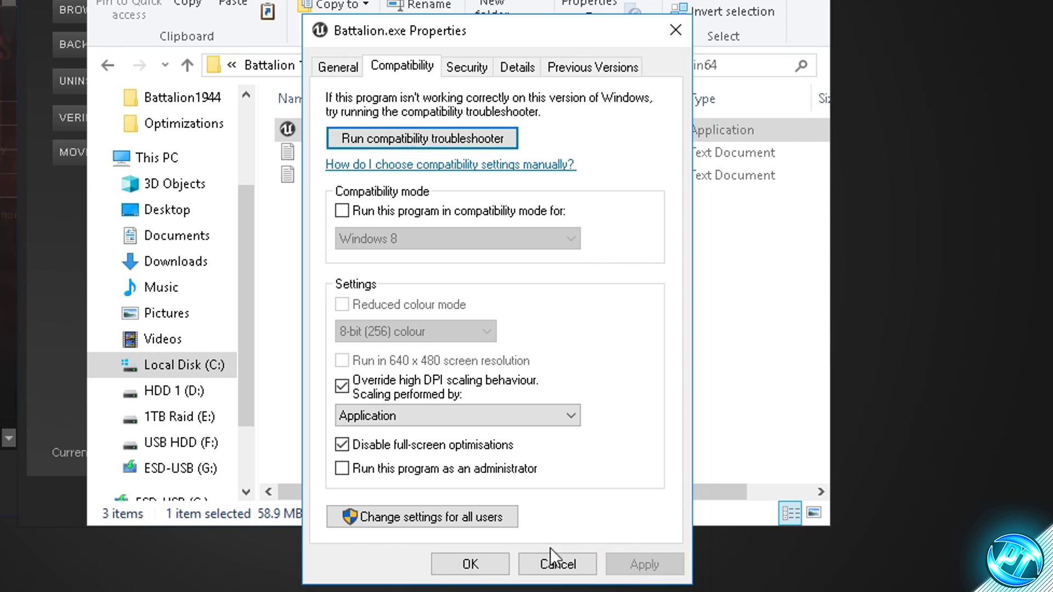
left_click(472, 564)
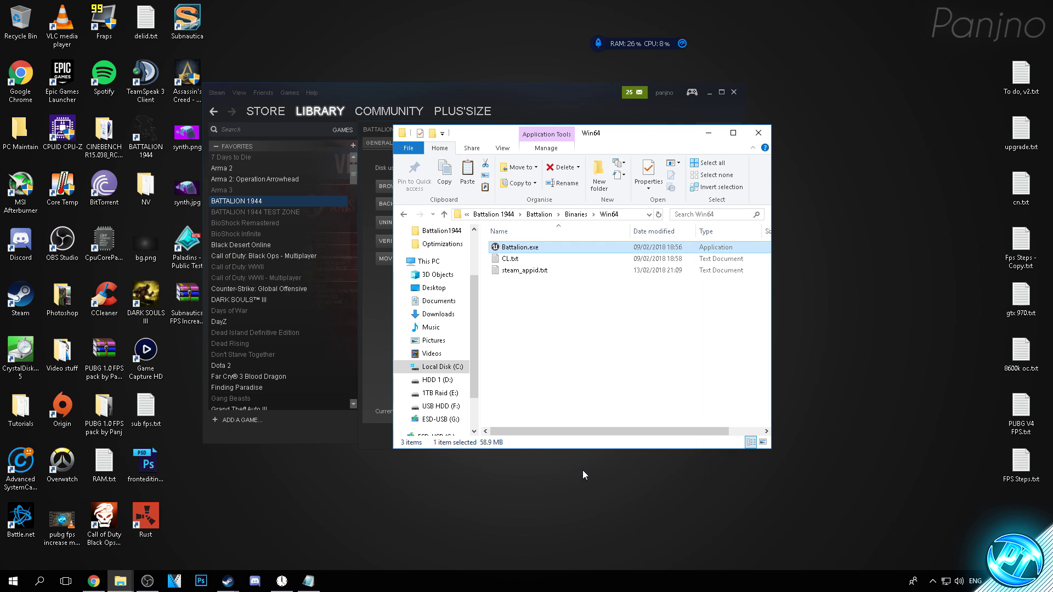
Close the Win64 folder, the BATTALION 1944 properties and the Steam window
left_click(767, 133)
left_click(687, 129)
left_click(734, 92)
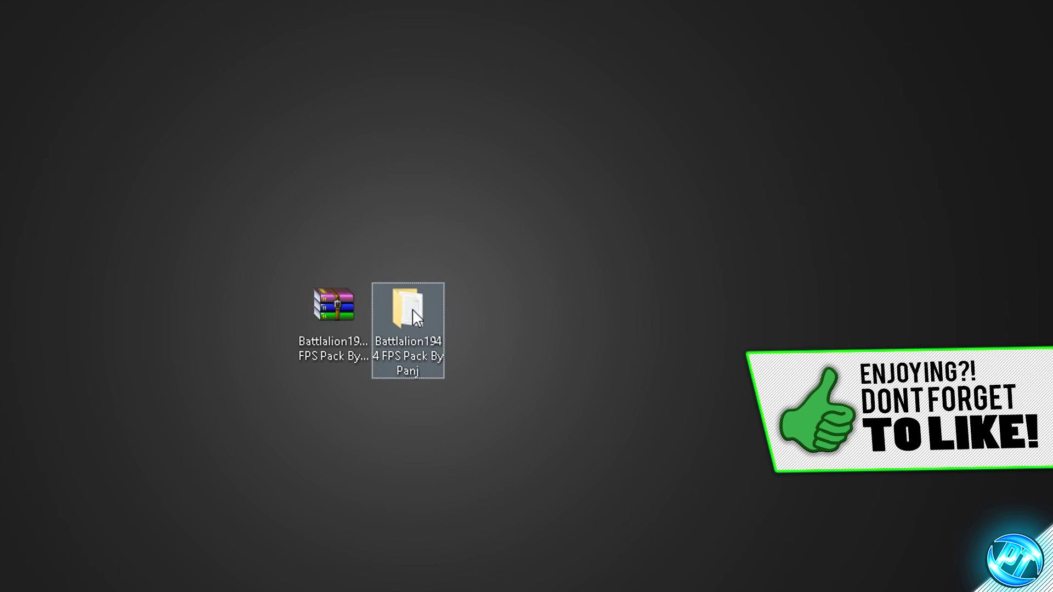
Open the Optimizations folder inside the Battlalion1944 FPS Pack By Panj folder on the desktop
double_click(524, 296)
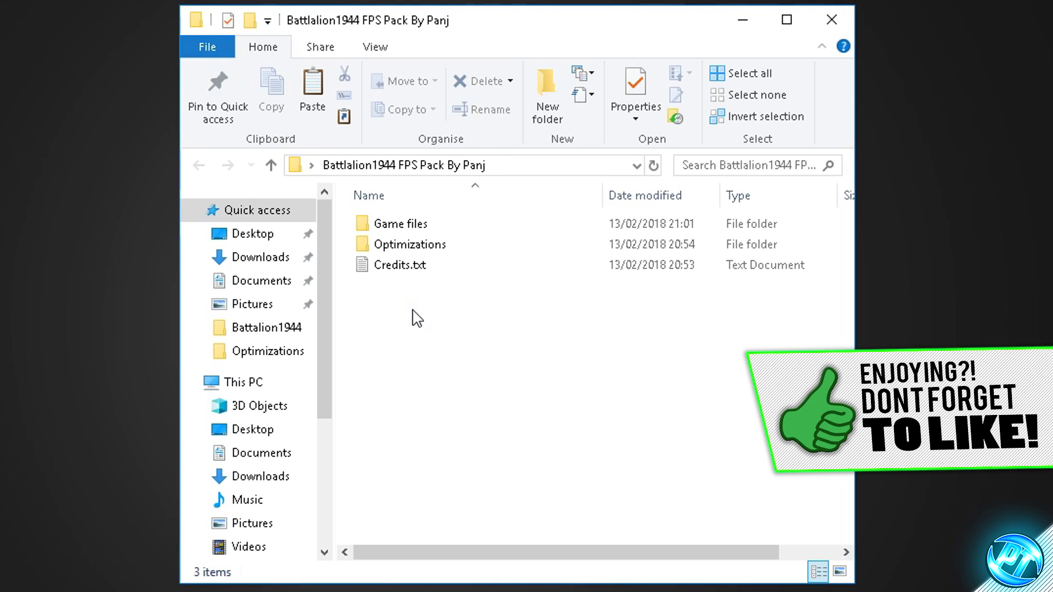
double_click(423, 245)
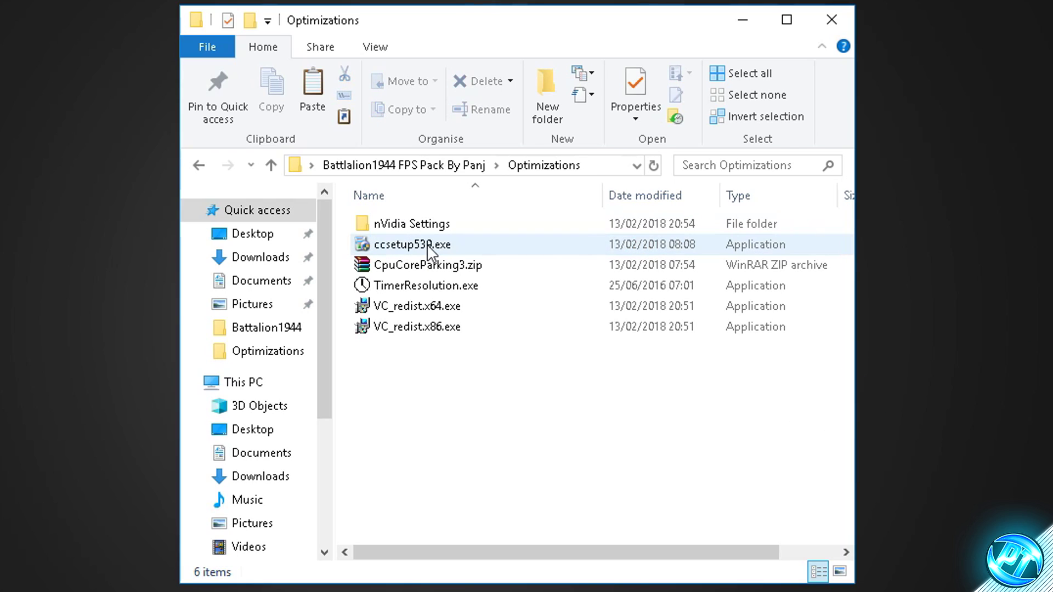
Run VC_redist.x86.exe, repair the Microsoft Visual C++ 2017 Redistributable (x86), and close the setup without restarting
mouse_move(424, 331)
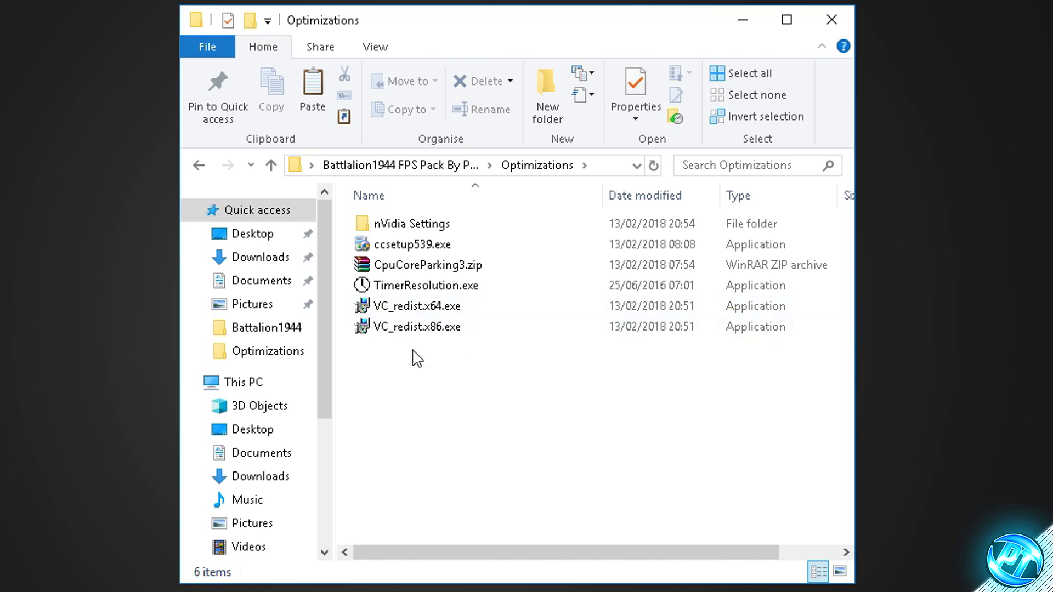
double_click(389, 330)
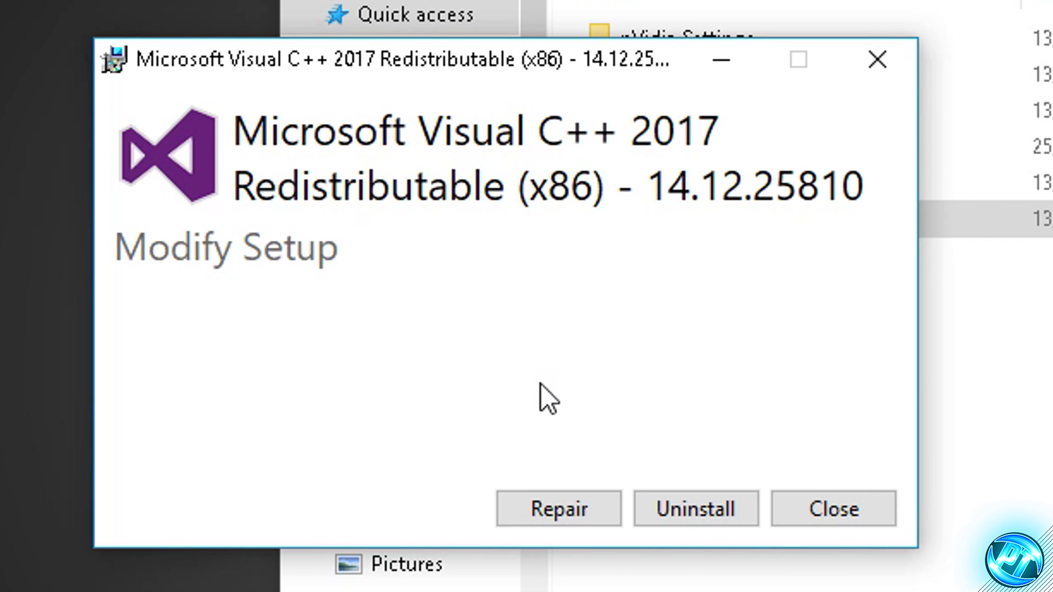
left_click(560, 504)
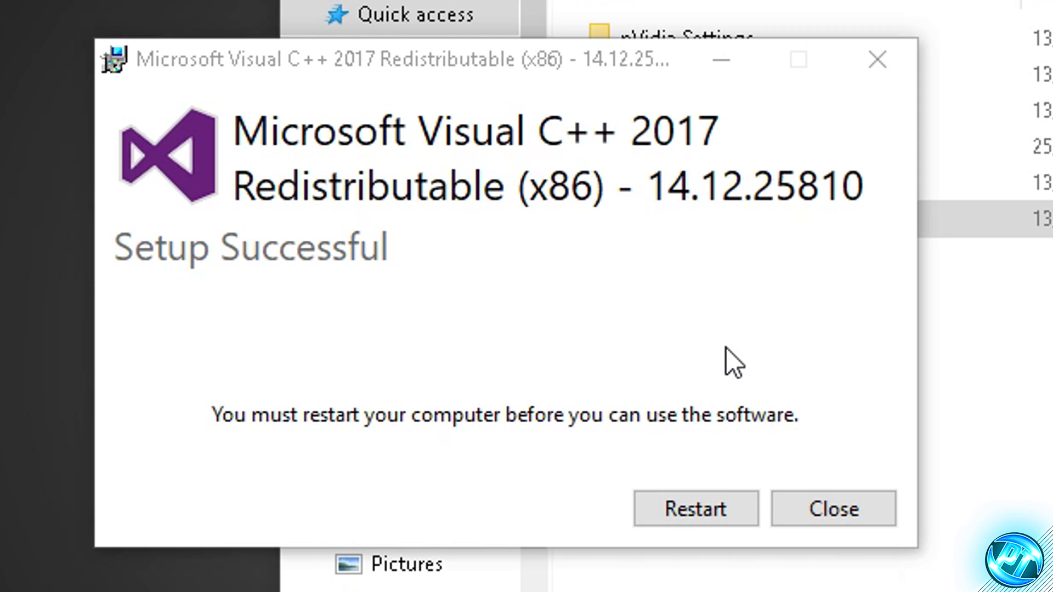
left_click(830, 510)
left_click(454, 487)
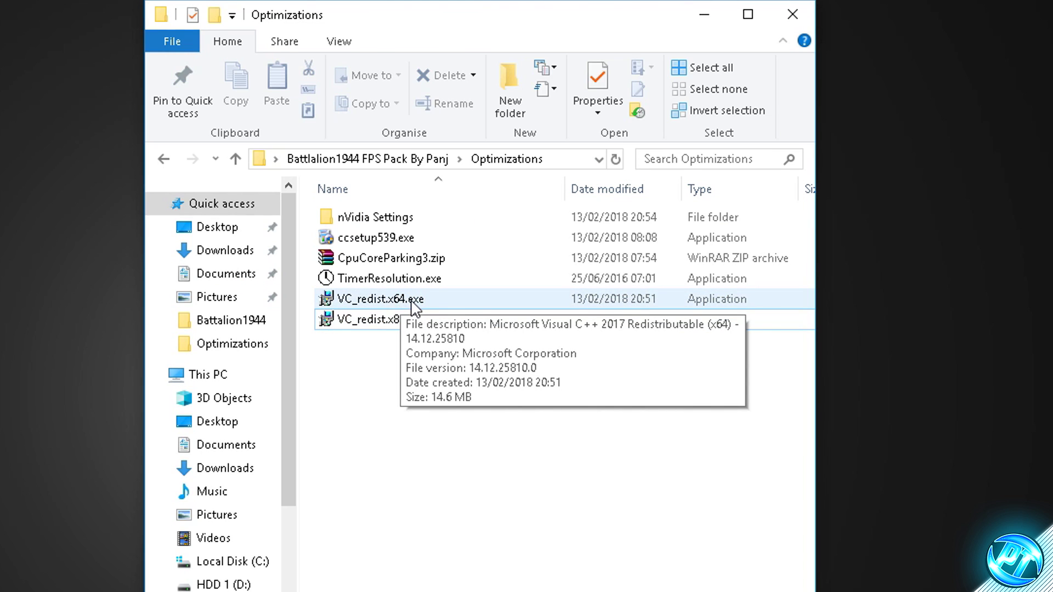
Run the VC_redist.x64.exe setup for the Microsoft Visual C++ 2017 Redistributable (x64) to completion and close it
left_click(406, 303)
double_click(406, 301)
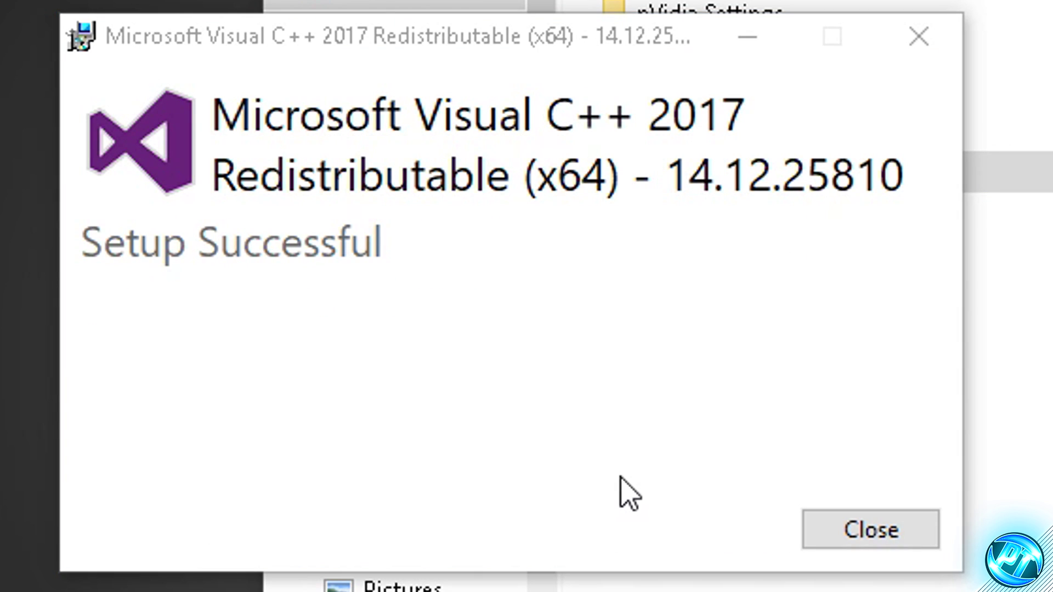
left_click(891, 531)
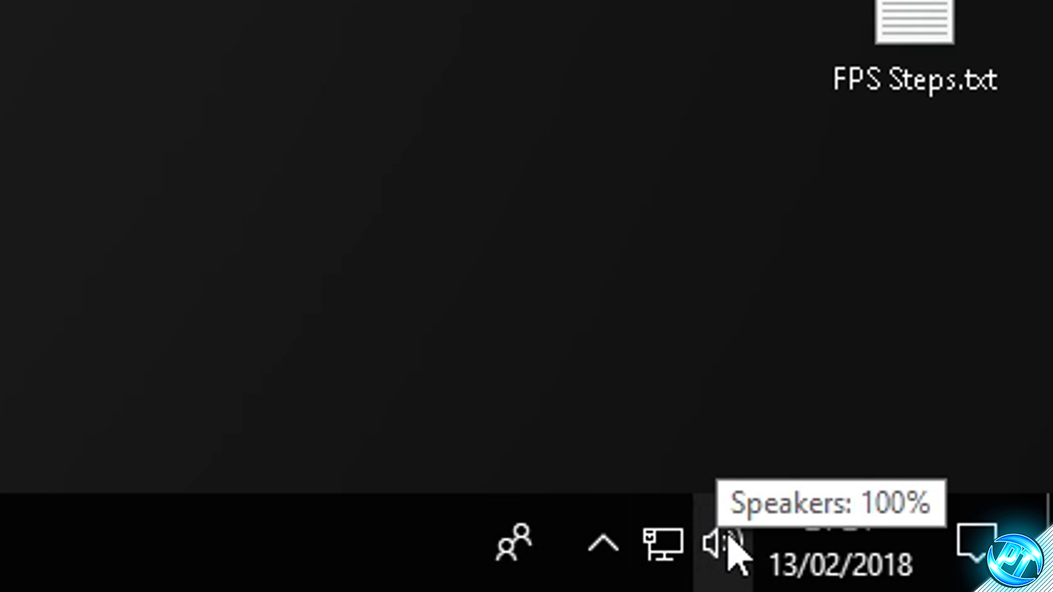
Open the properties of the default Realtek High Definition Audio speakers from the Windows playback devices
right_click(729, 538)
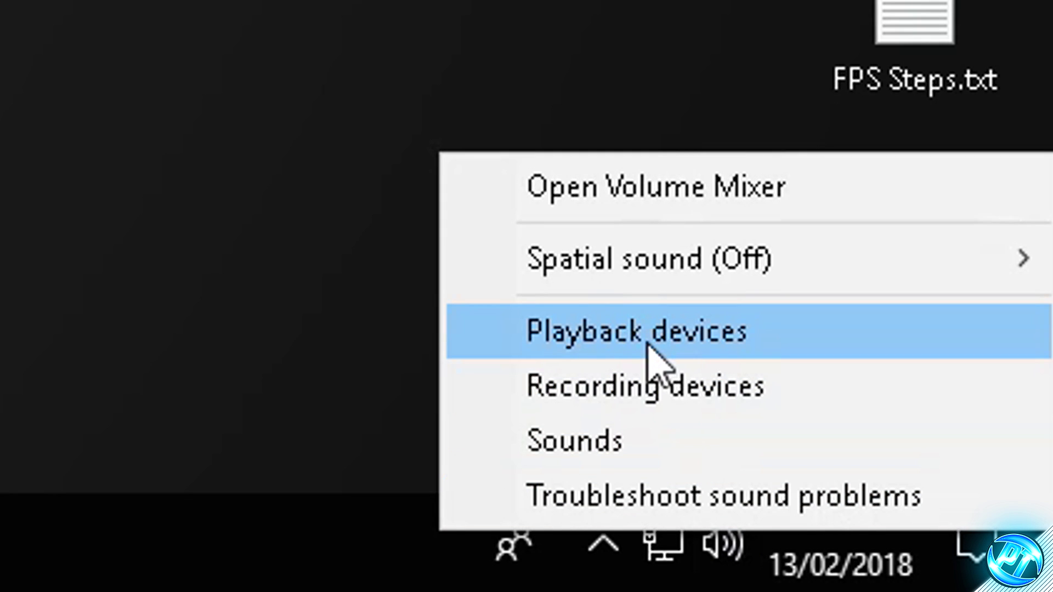
left_click(647, 342)
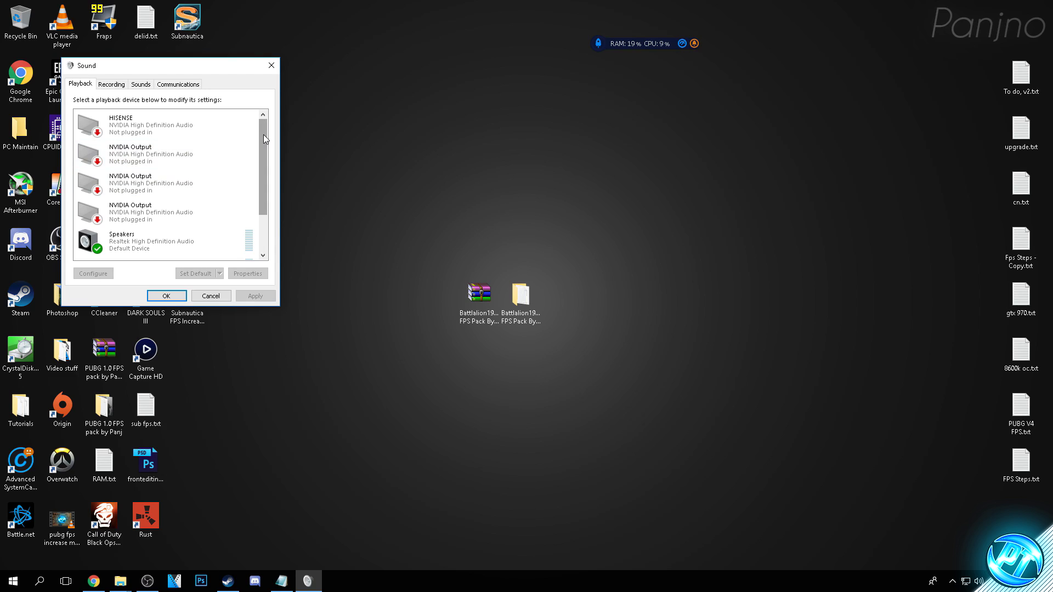
left_click_drag(262, 133, 261, 163)
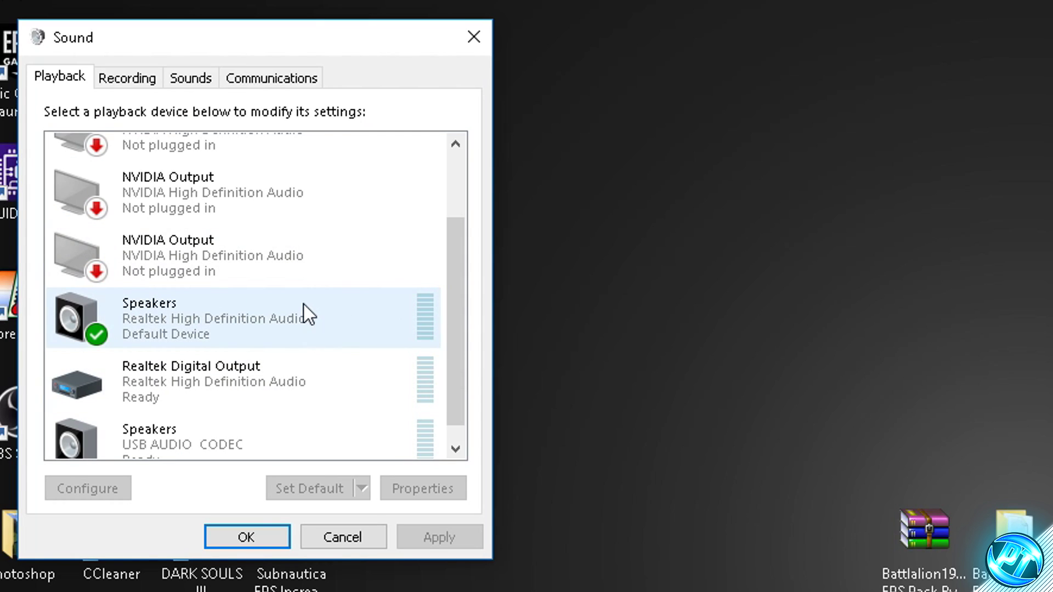
scroll(304, 306, "down", 1)
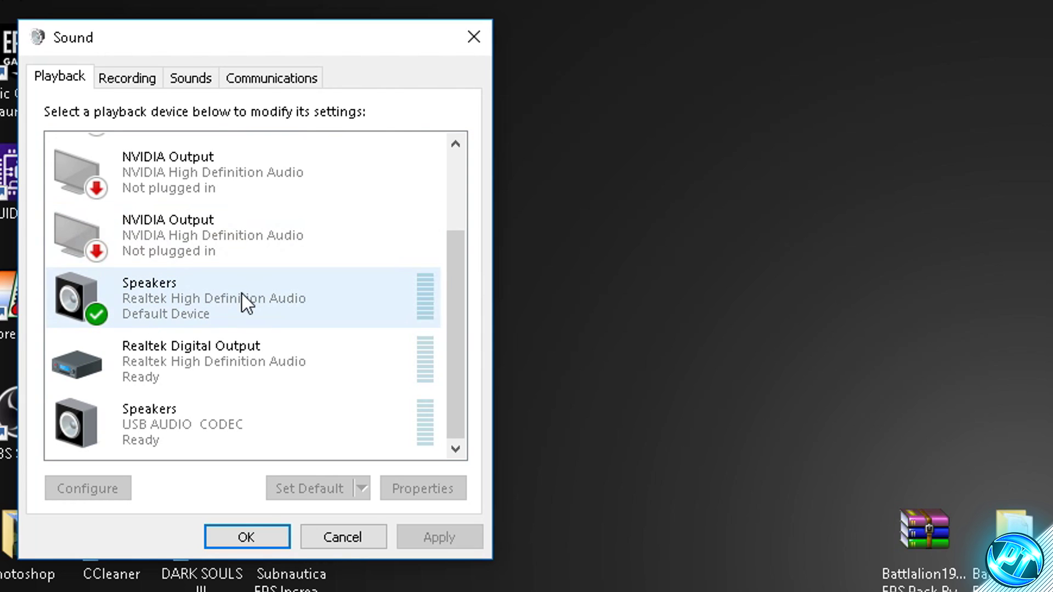
right_click(199, 284)
left_click(288, 472)
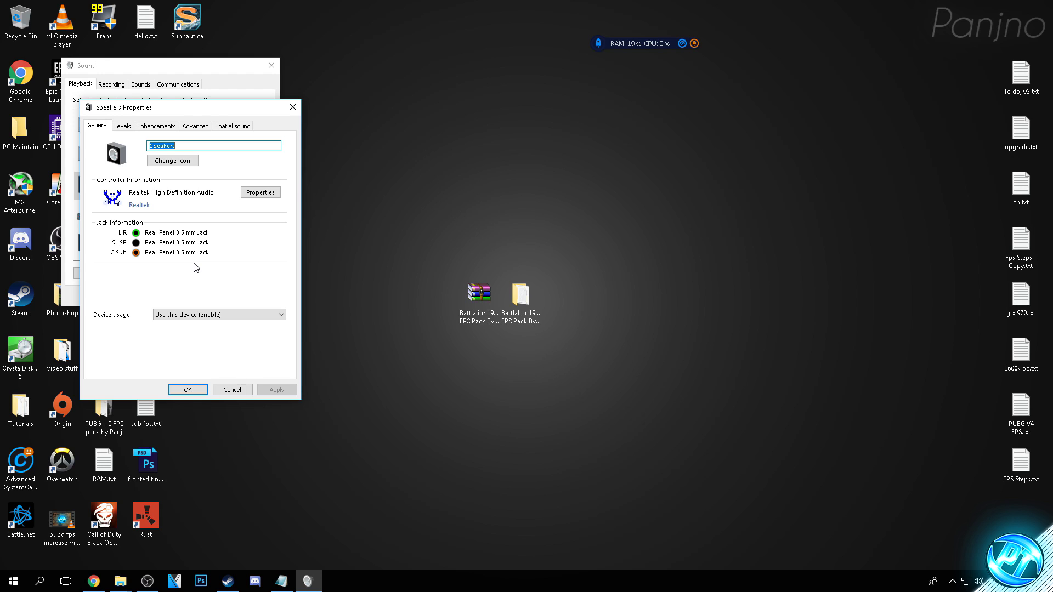
Make sure all sound effects are disabled in the speakers' enhancement settings
left_click(122, 126)
left_click(94, 126)
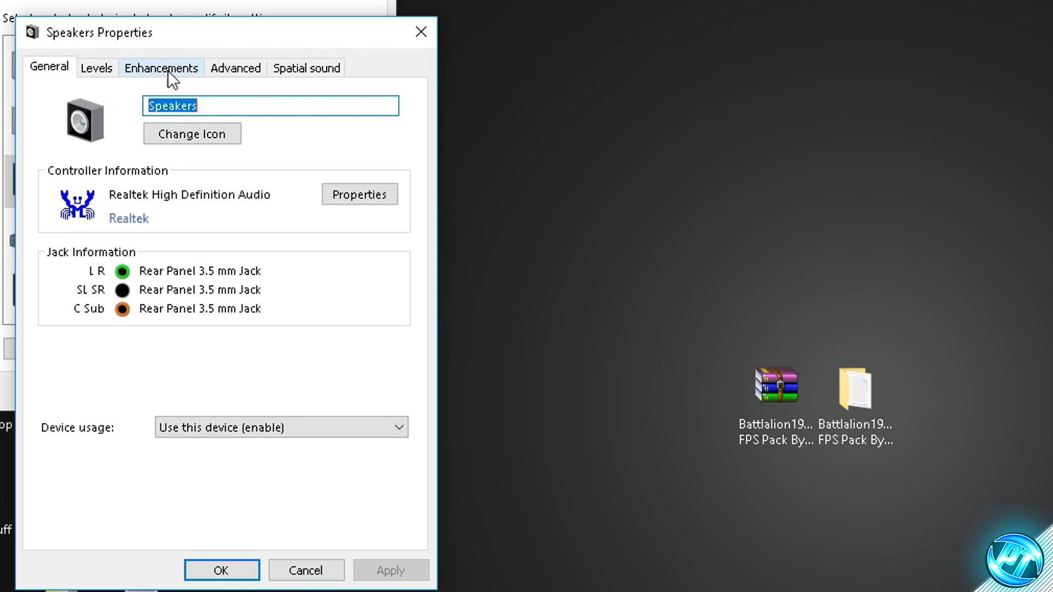
left_click(164, 70)
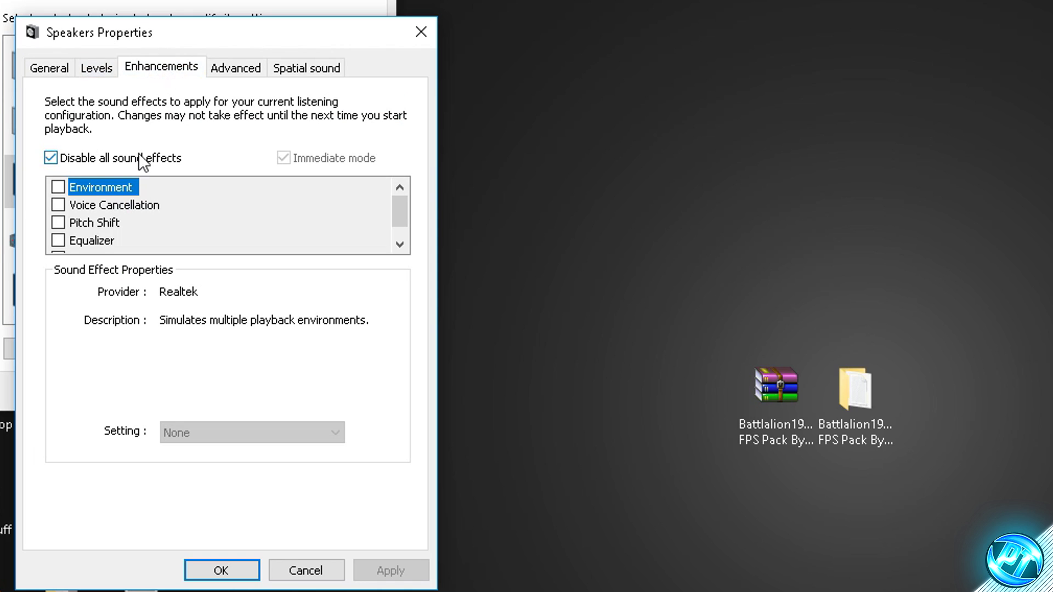
double_click(50, 157)
Set the speakers' default format to 16 bit, 44100 Hz (CD Quality) and close the sound settings
left_click(232, 70)
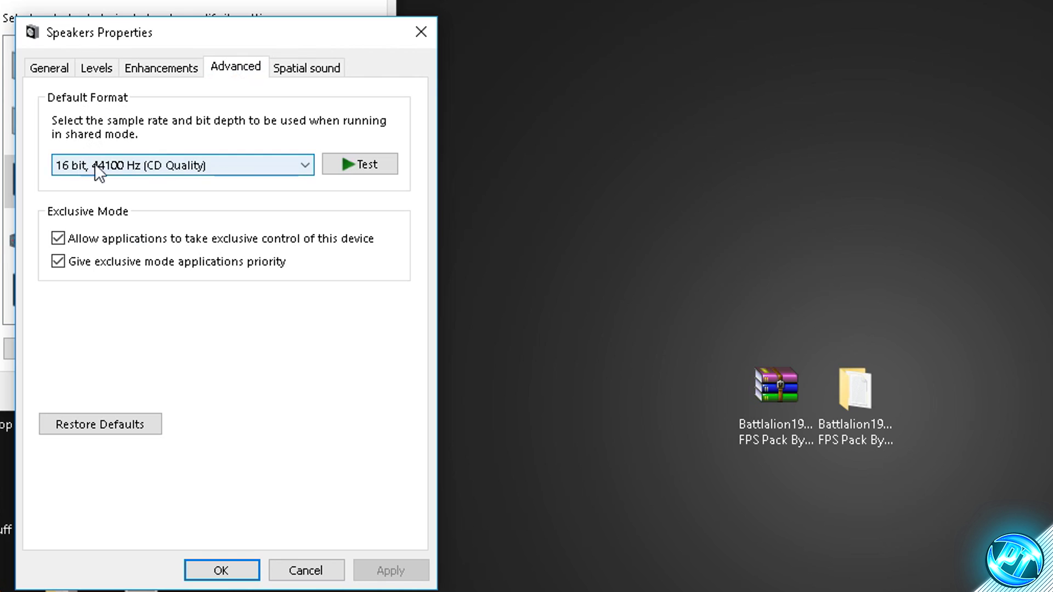
left_click(164, 166)
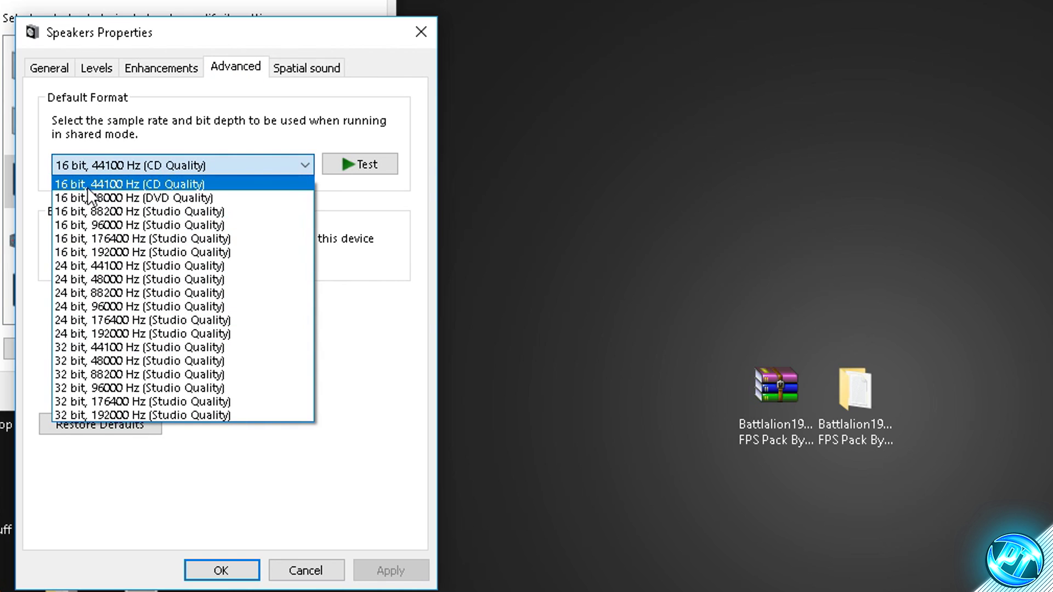
left_click(164, 186)
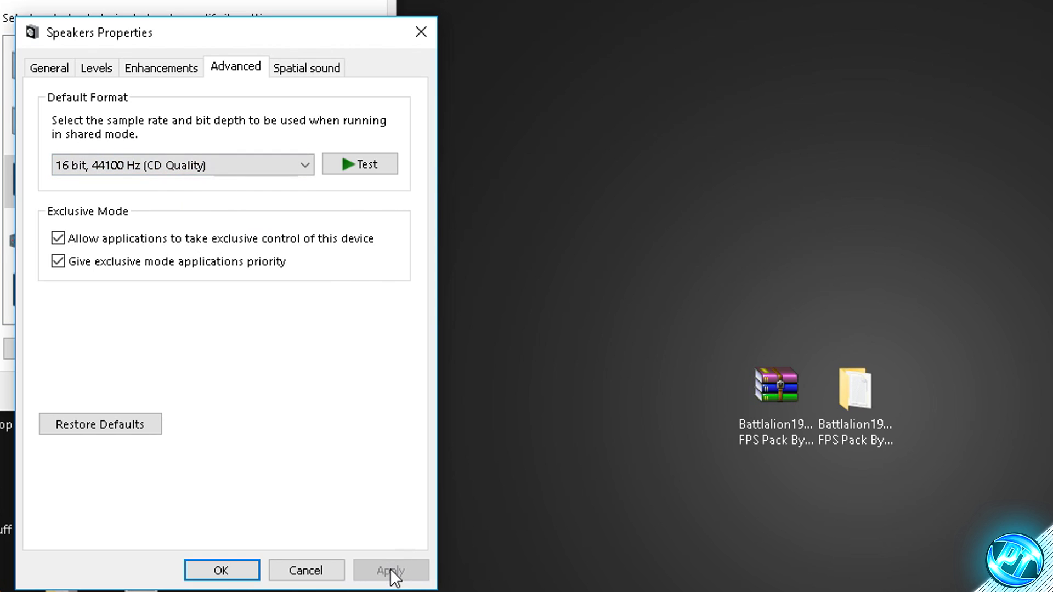
left_click(271, 571)
left_click(266, 390)
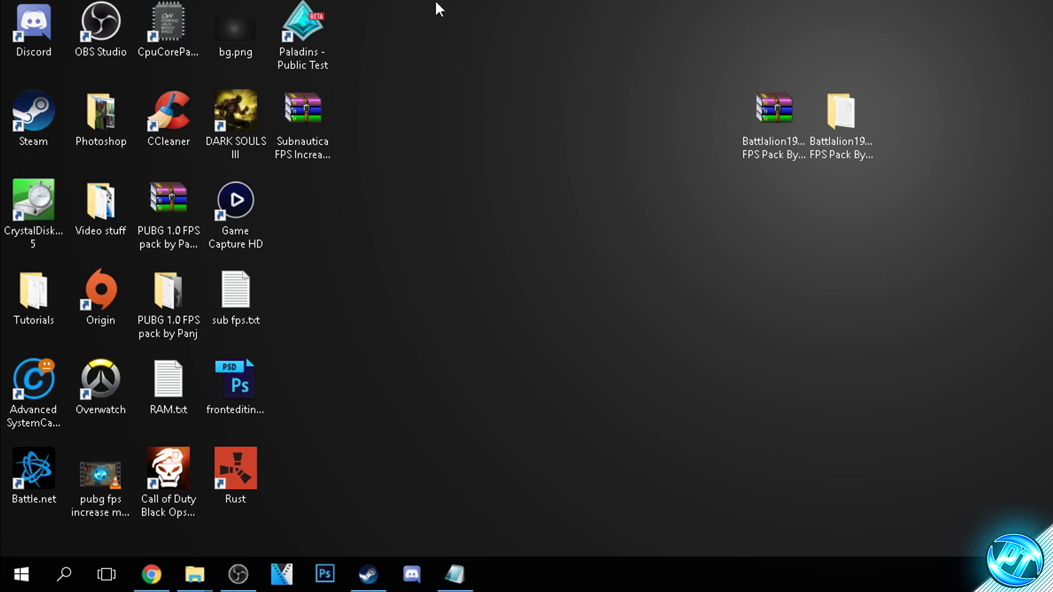
Search Windows for "power" and open the Power Options page for choosing a power plan
key("super")
type("poer")
double_click(129, 541)
type("power")
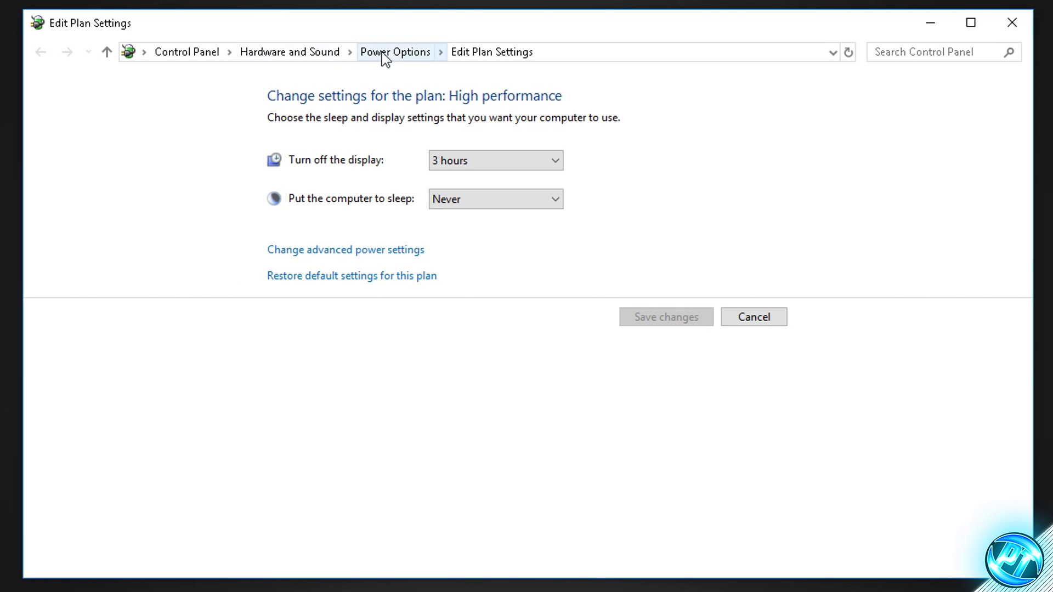
left_click(394, 53)
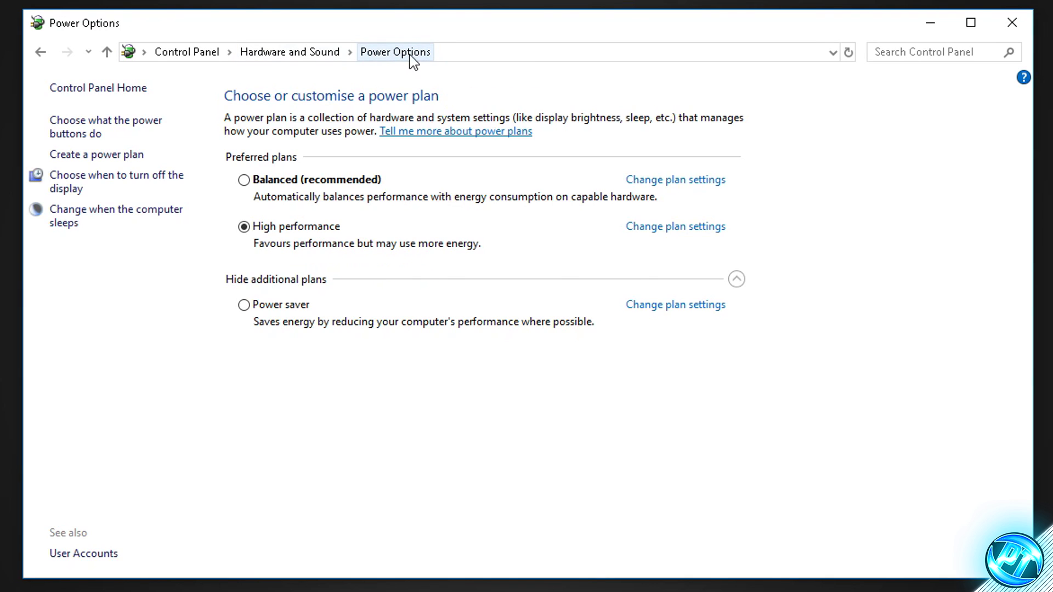
Open the advanced power settings of the High performance plan
left_click(265, 280)
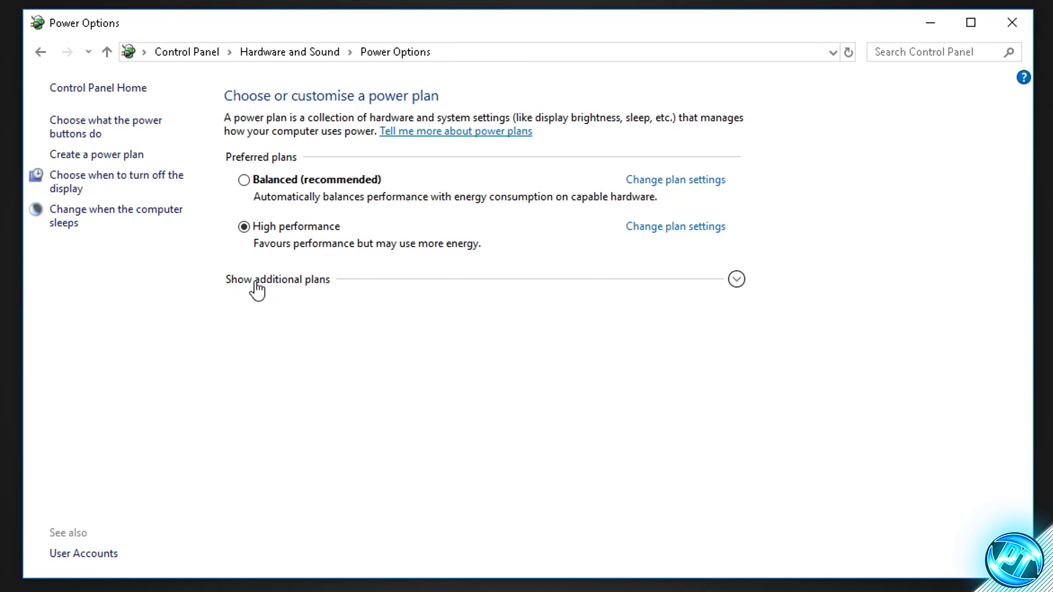
left_click(736, 281)
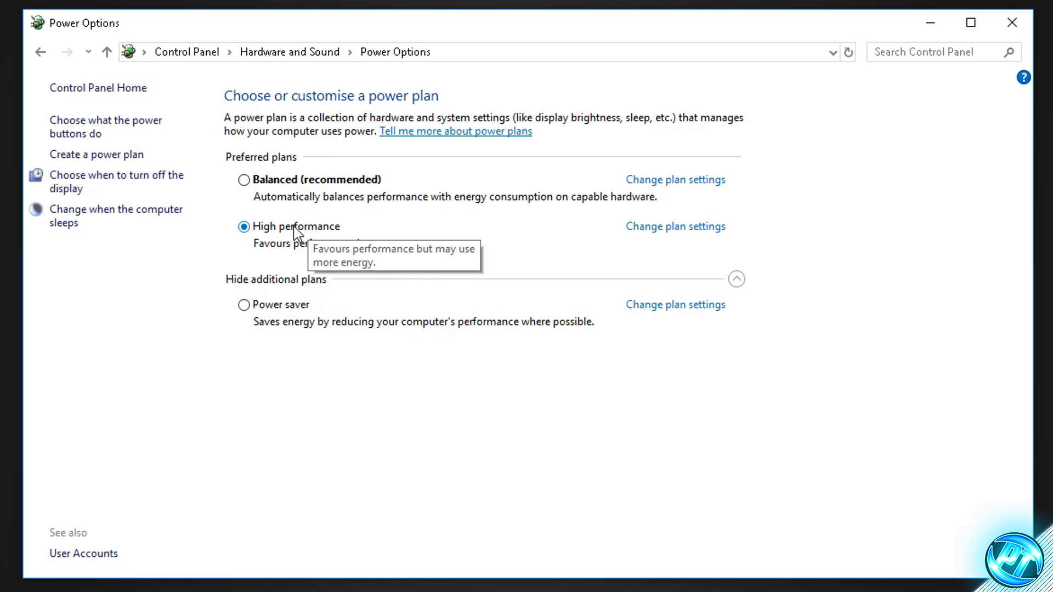
left_click(670, 227)
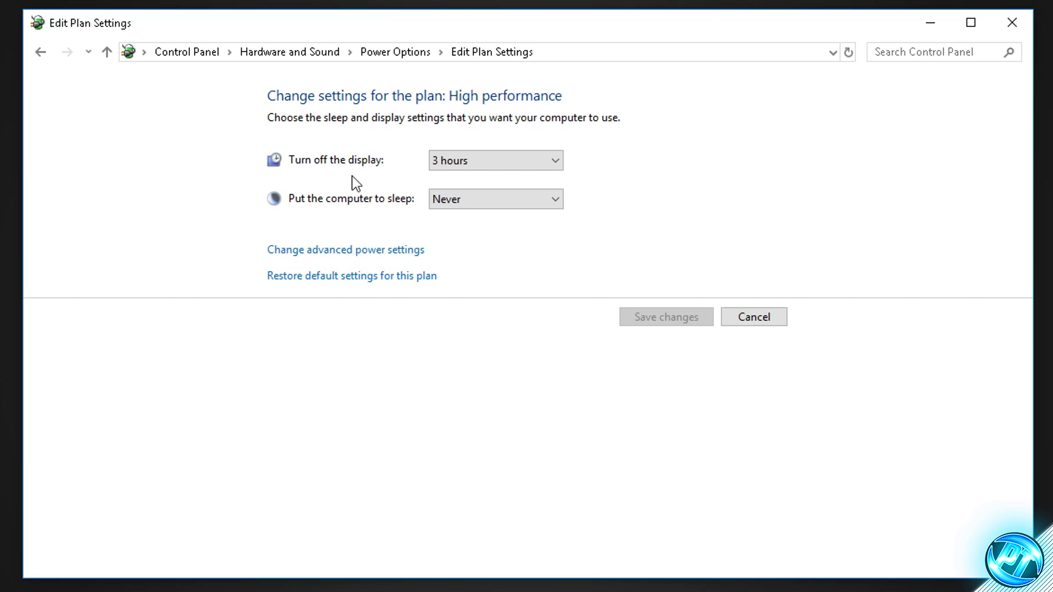
left_click(355, 253)
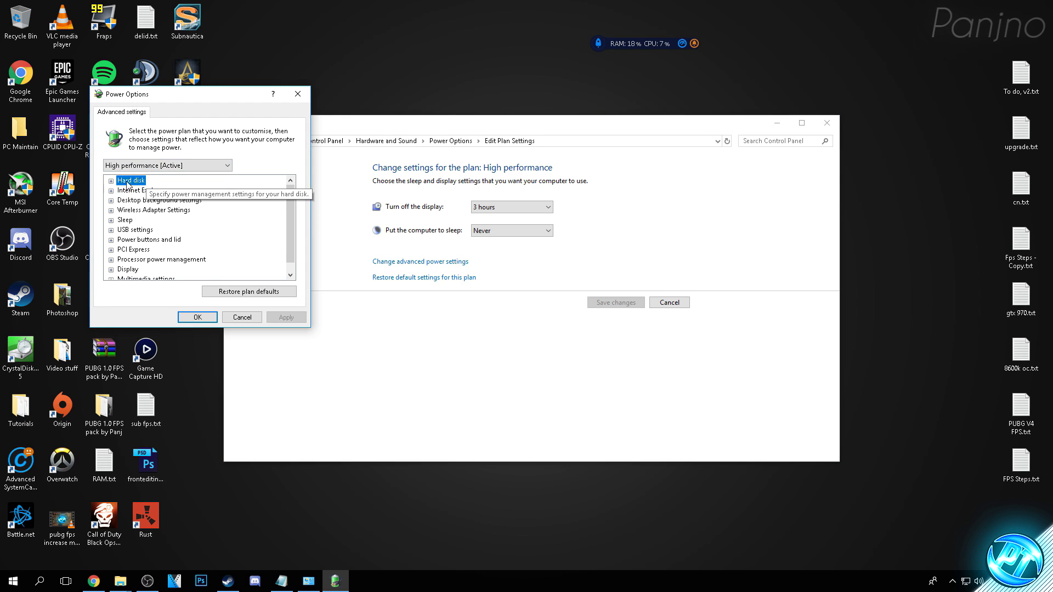
Set the hard disk's turn-off time to 0 minutes in the High performance plan
left_click(112, 181)
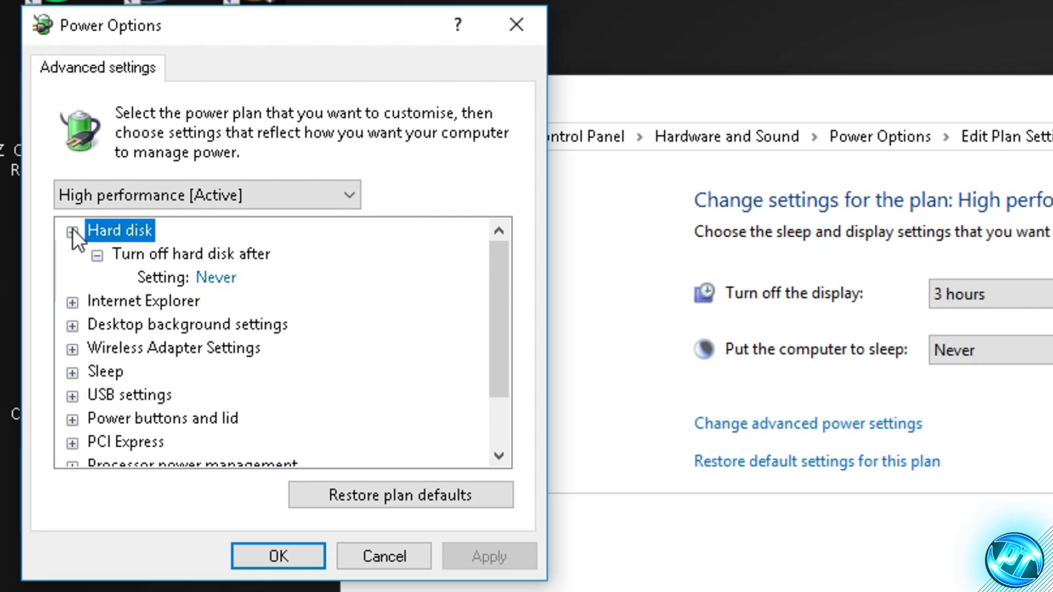
mouse_move(164, 193)
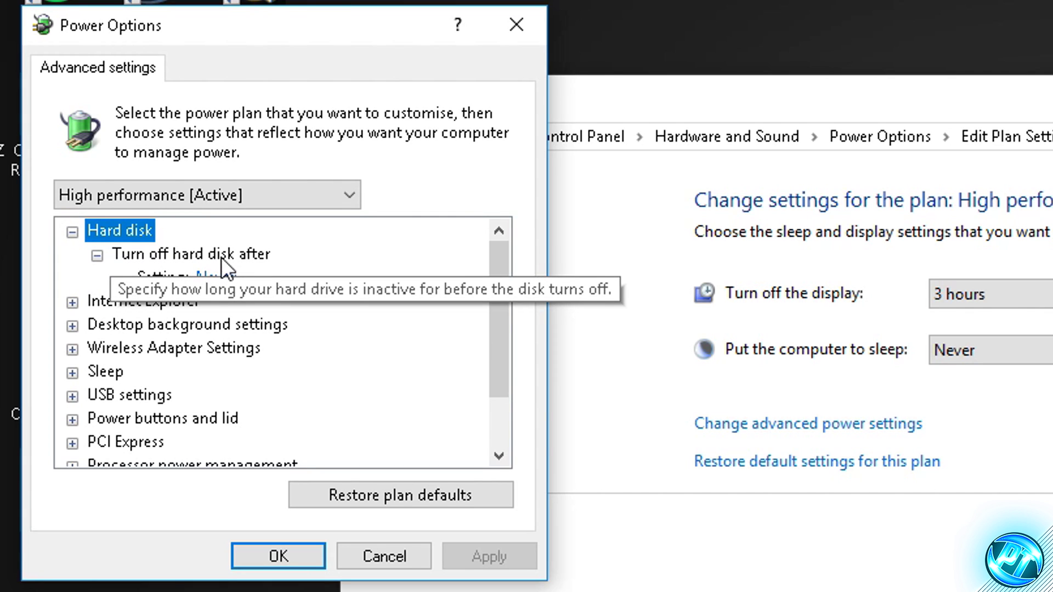
double_click(214, 255)
double_click(193, 253)
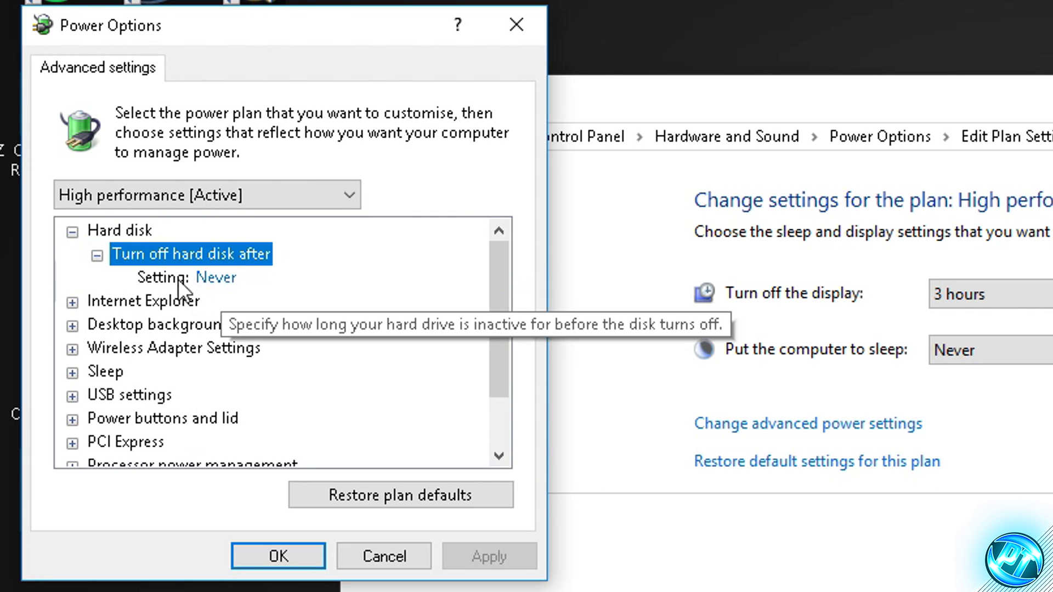
left_click(180, 280)
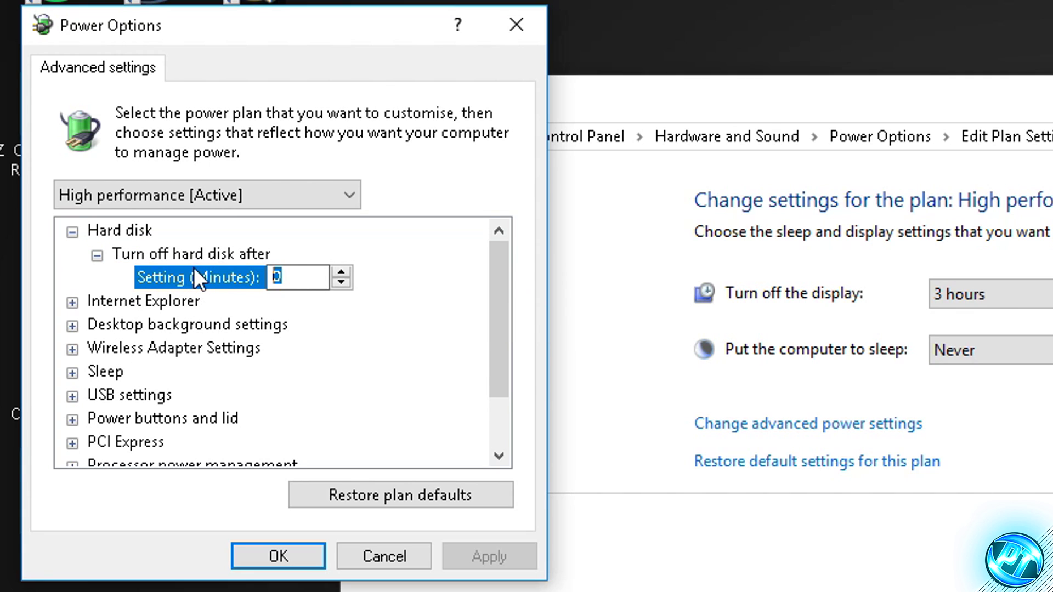
type("0")
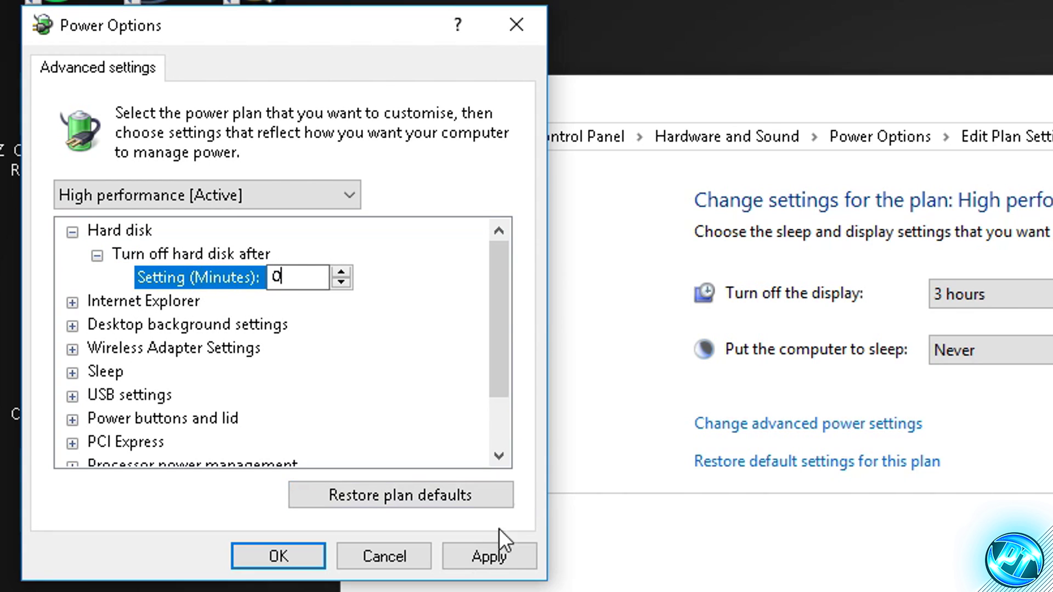
Set the minimum processor state to 100% under processor power management, and apply the settings before closing the power plan windows
scroll(499, 412, "down", 1)
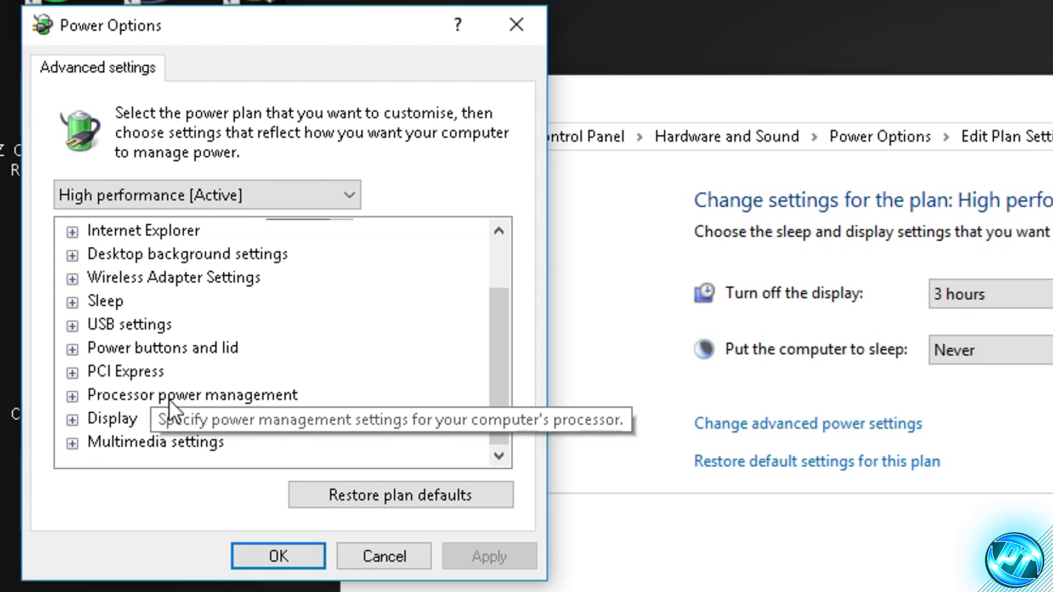
left_click(72, 397)
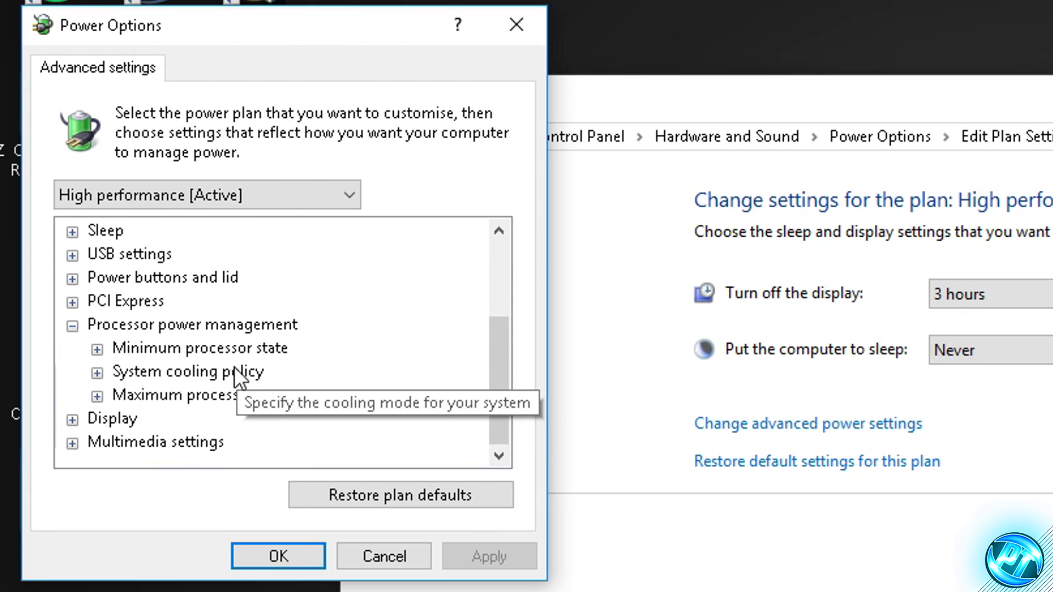
left_click(140, 351)
left_click(96, 350)
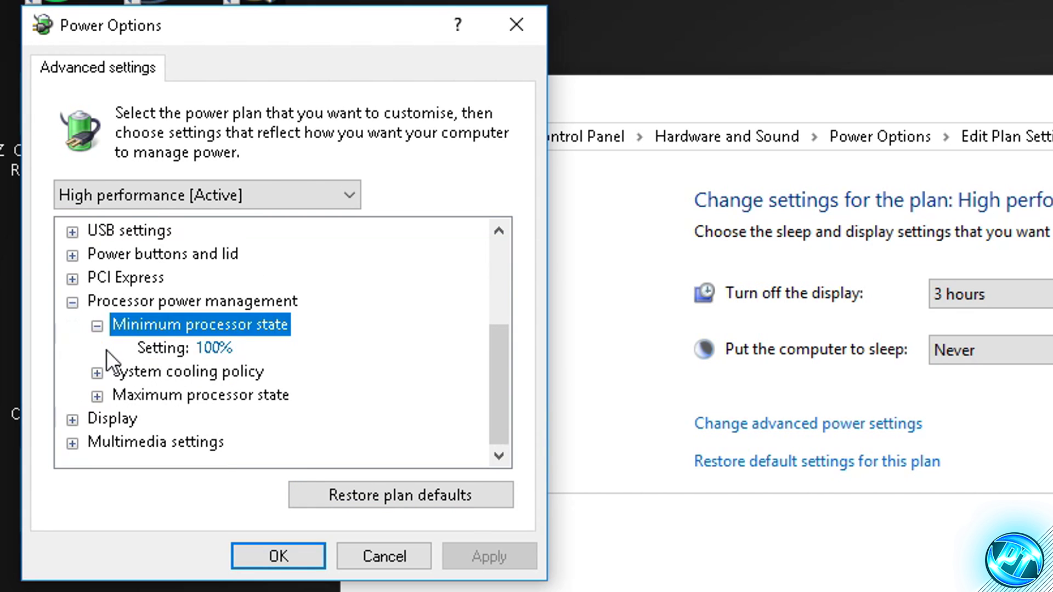
left_click(97, 397)
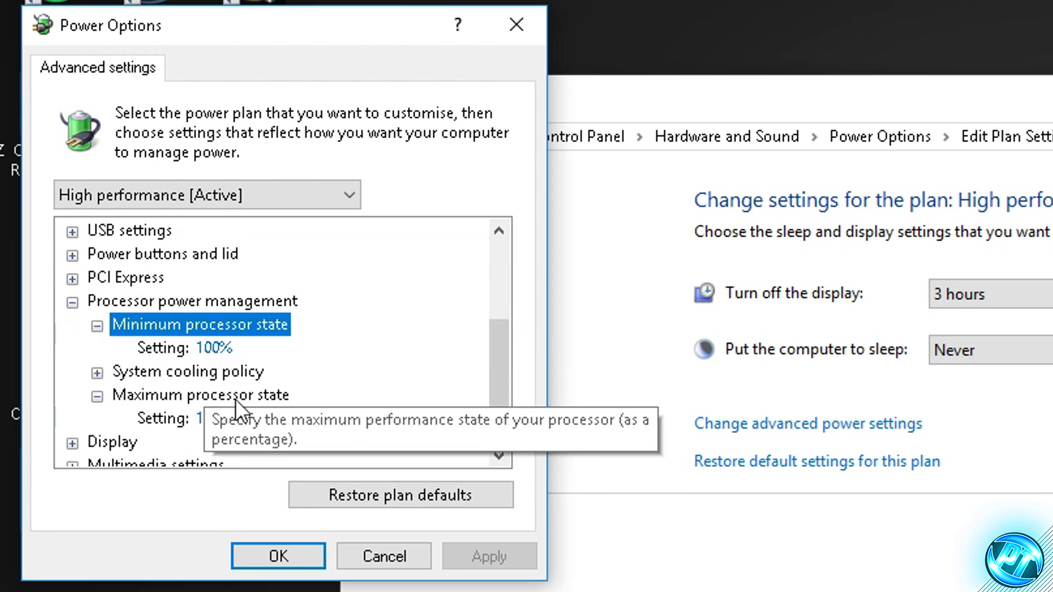
left_click(224, 347)
type("100")
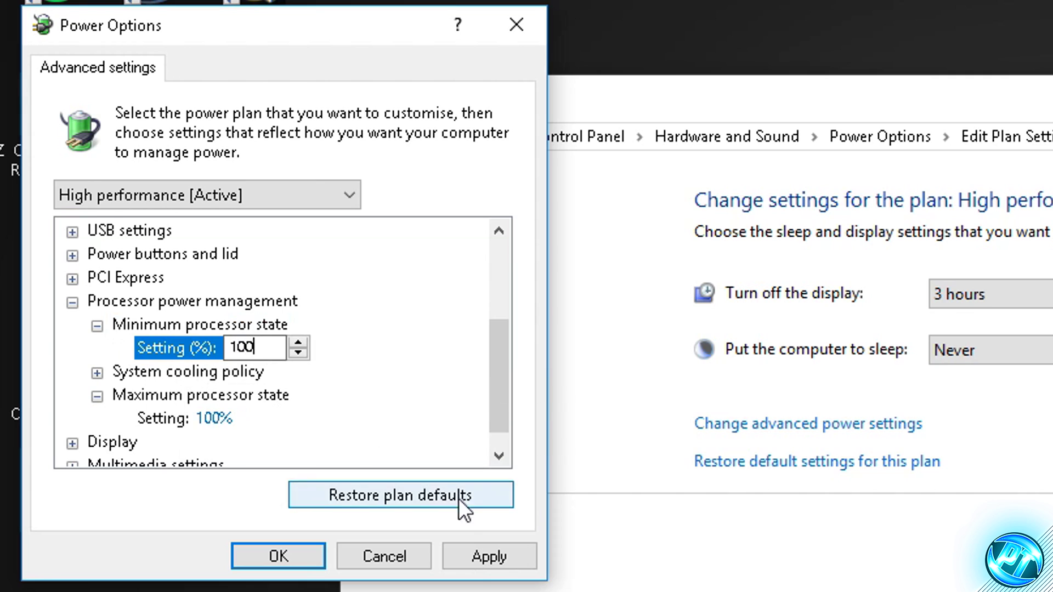
left_click(470, 557)
left_click(278, 556)
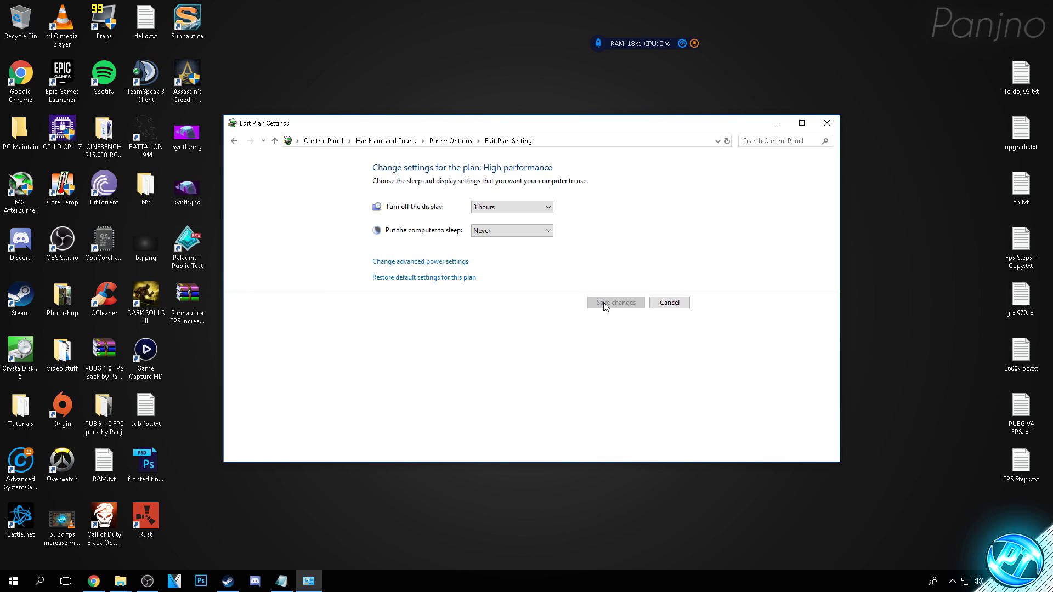
left_click(826, 125)
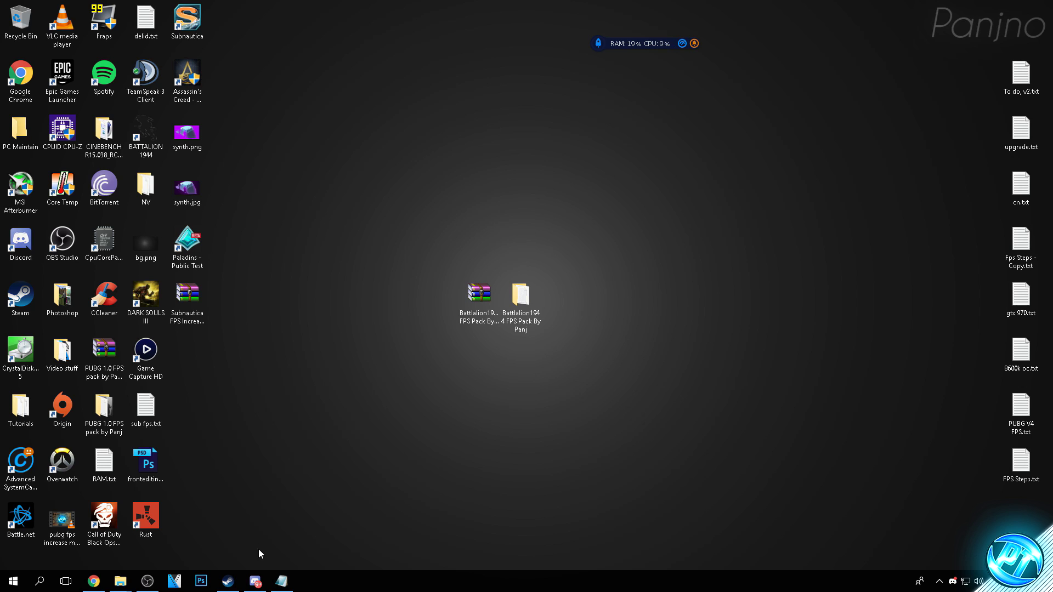
Switch to Discord and go to the advanced options in its Appearance settings
mouse_move(255, 581)
left_click(250, 533)
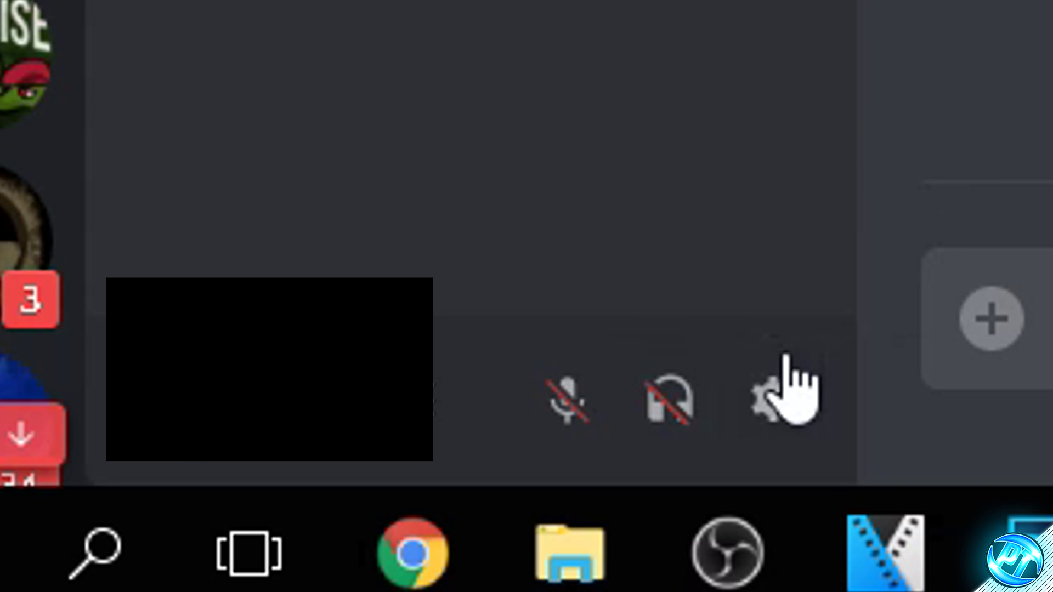
left_click(774, 409)
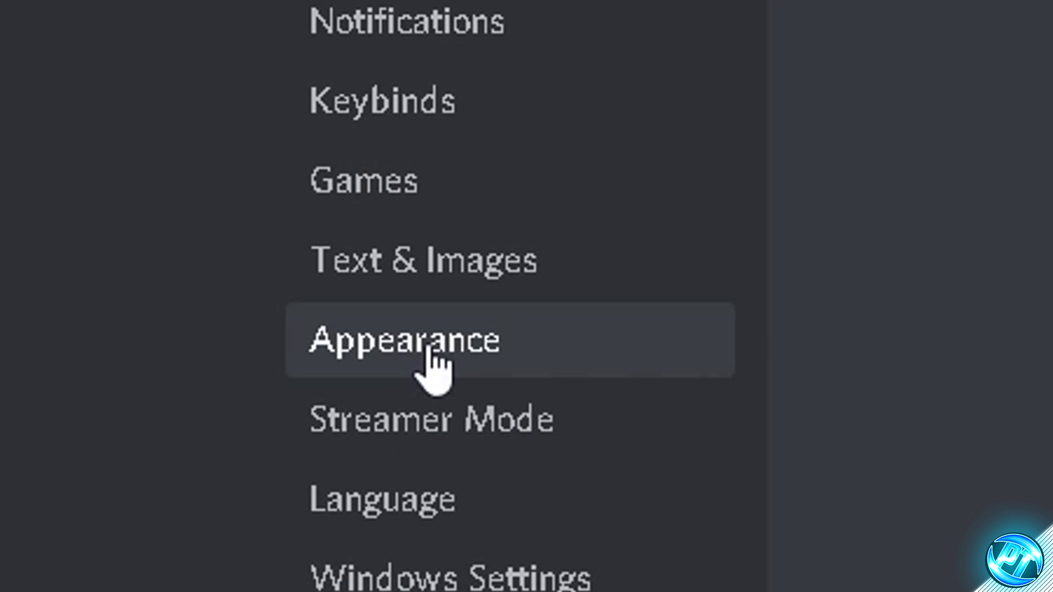
left_click(431, 354)
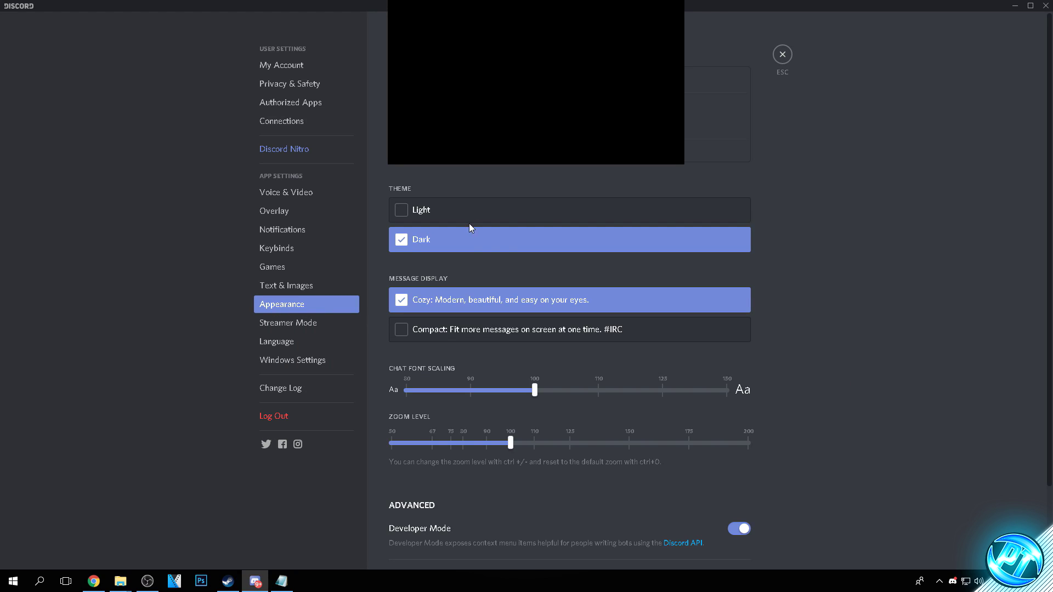
scroll(537, 225, "down", 2)
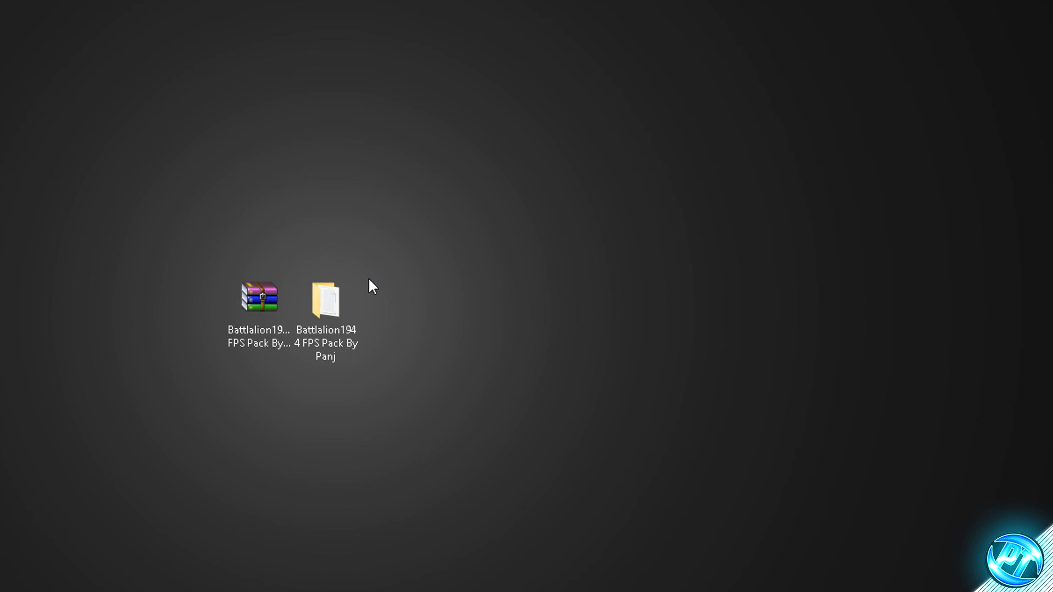
Start CpuCoreParkingSetup-2.0.1.0.msi from CpuCoreParking3.zip in the Optimizations folder of the Battlalion1944 FPS pack
double_click(329, 305)
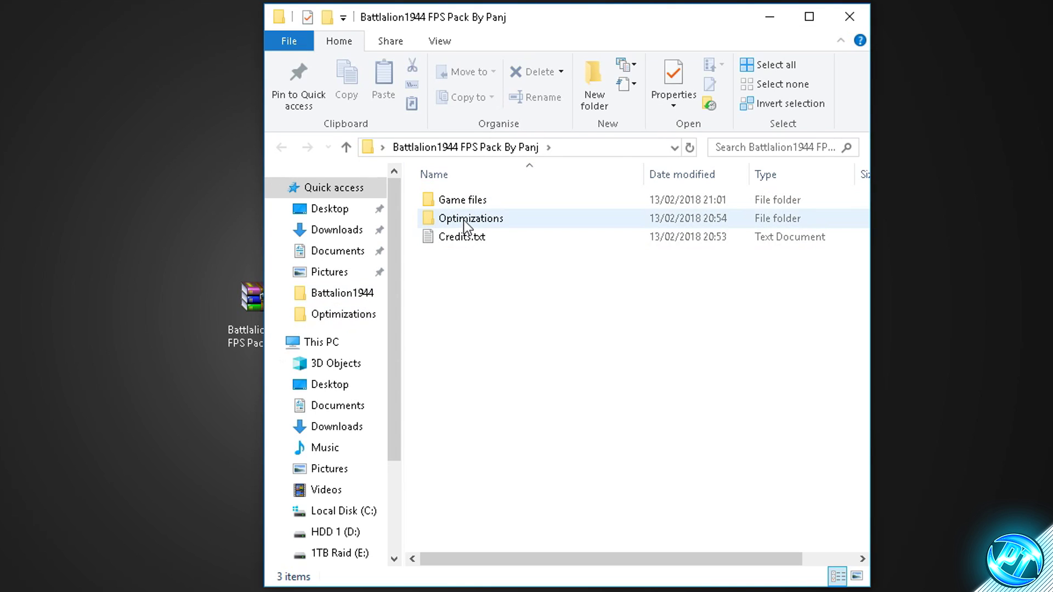
double_click(470, 218)
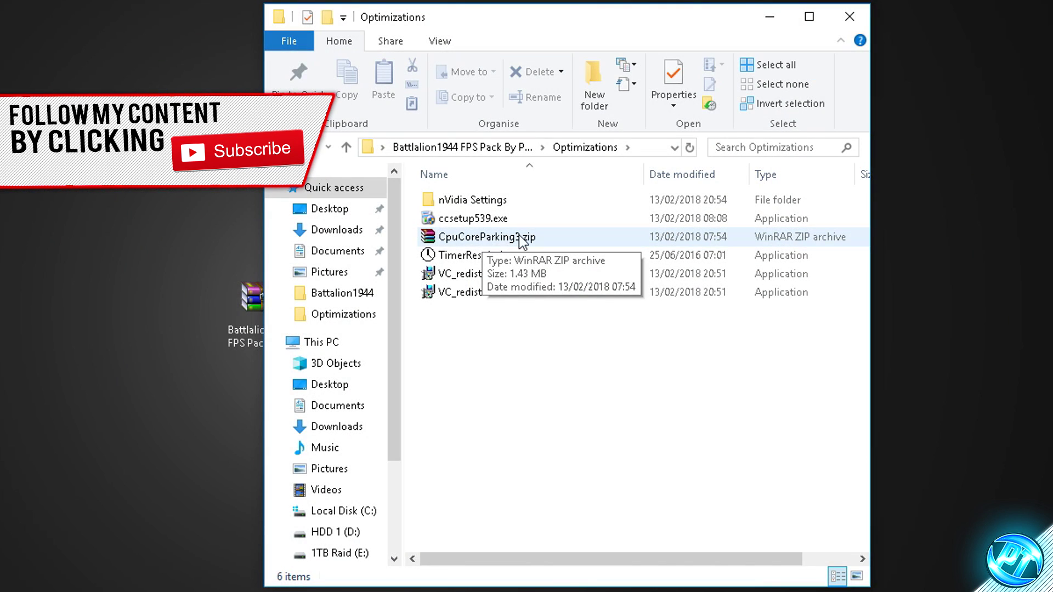
double_click(458, 237)
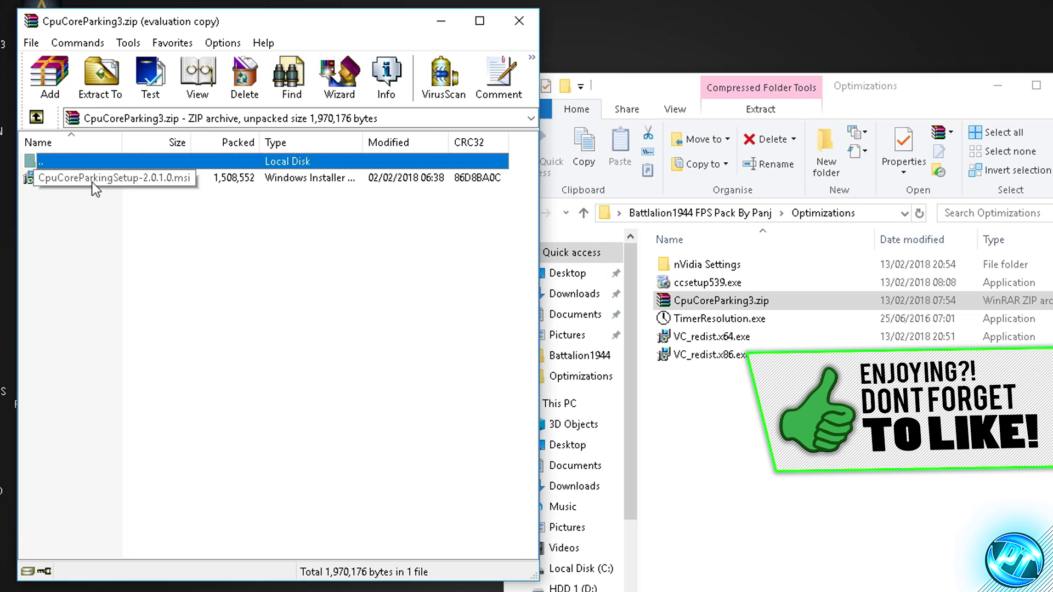
double_click(86, 184)
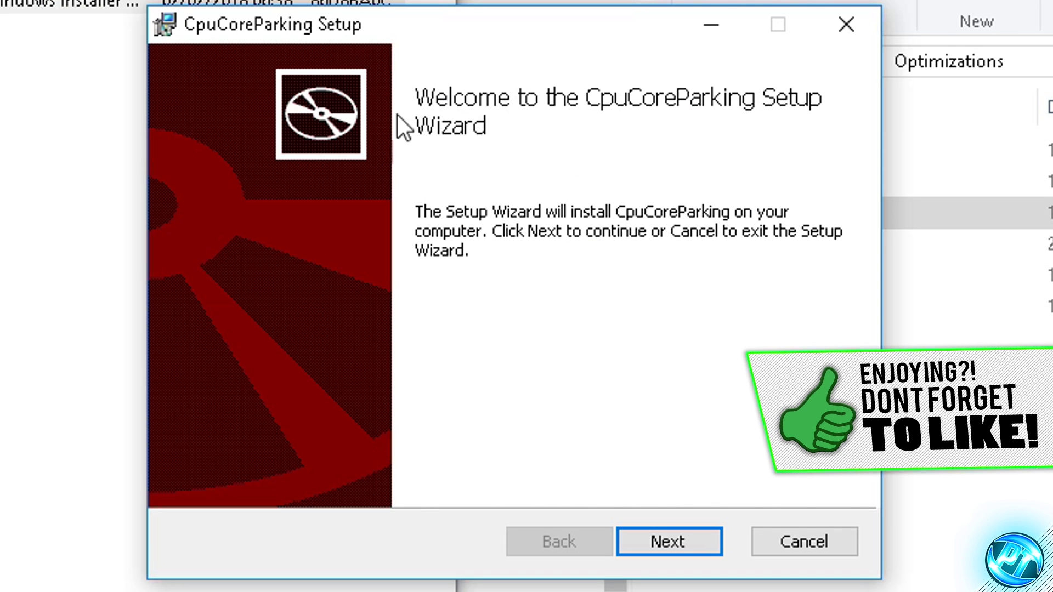
Install CpuCoreParking to the default folder with the license accepted, launch CpuCoreParking3.exe on completion, and close the archive
left_click(671, 540)
left_click(359, 475)
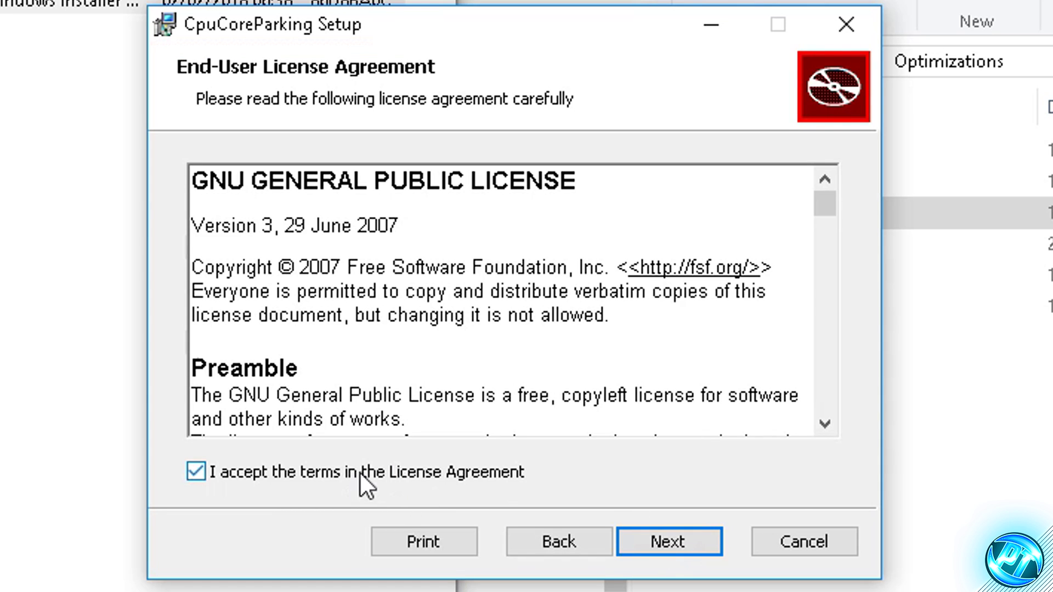
left_click(666, 541)
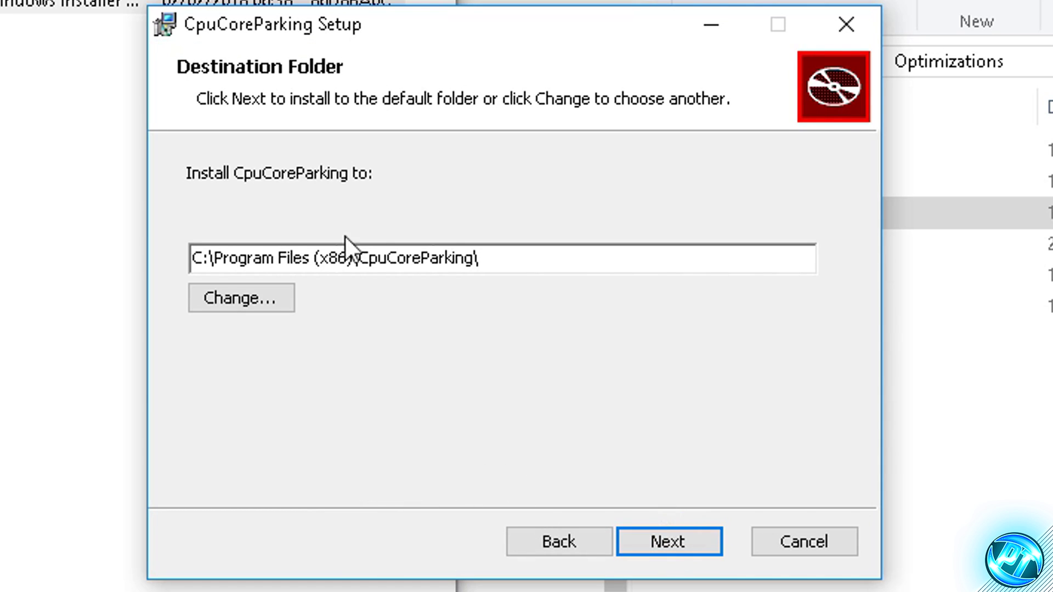
left_click(672, 537)
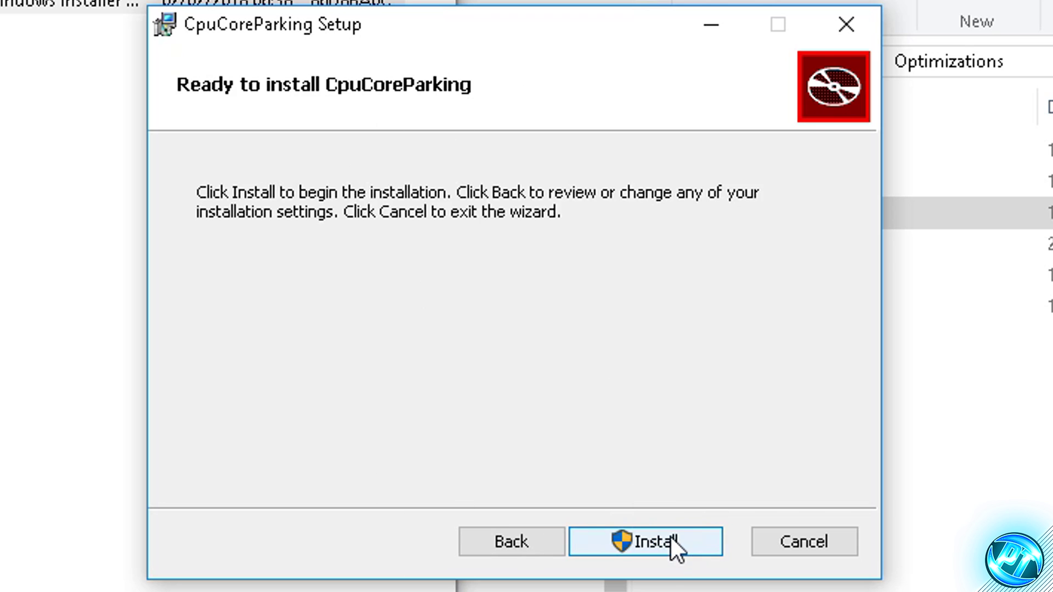
left_click(626, 540)
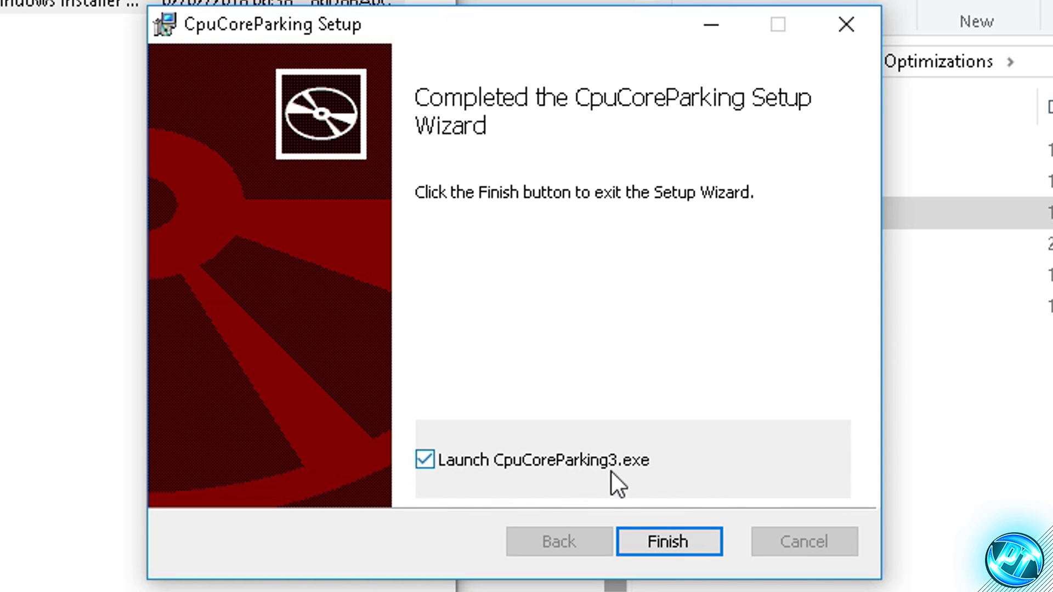
left_click(660, 541)
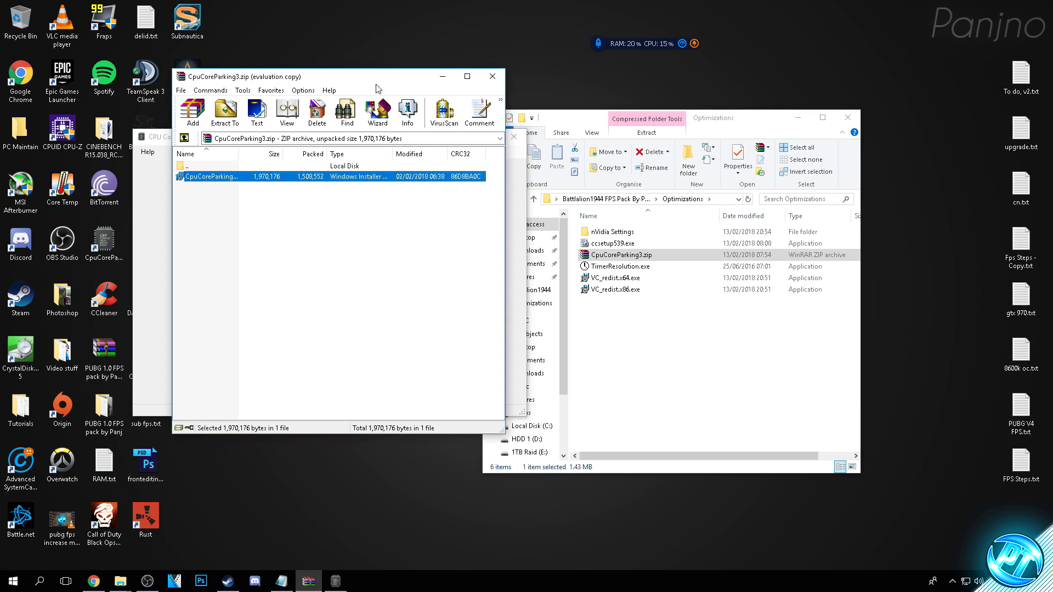
left_click(492, 76)
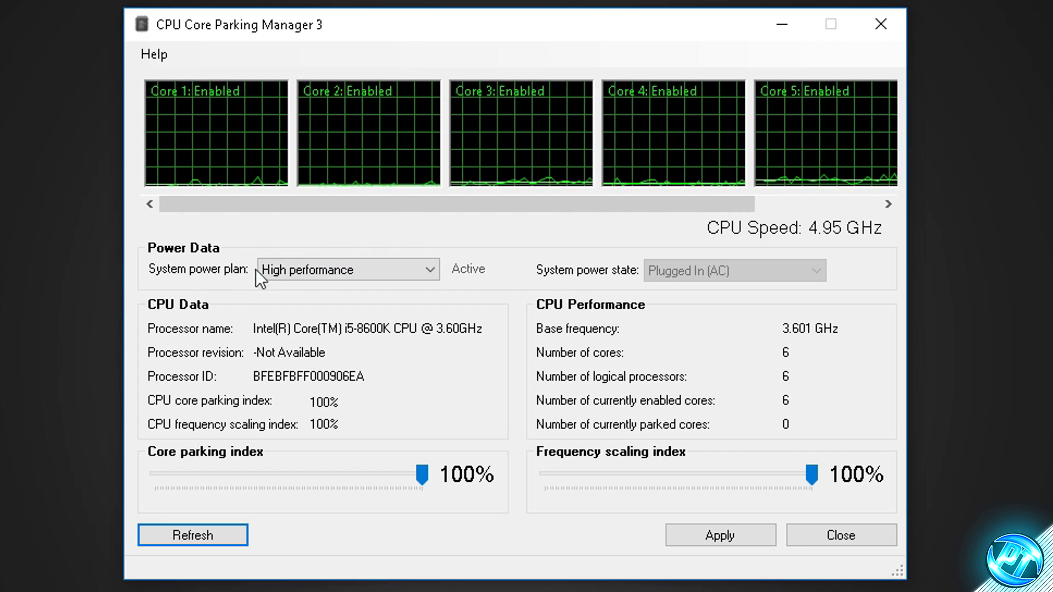
Select the High performance power plan with core parking and frequency scaling indexes at 100%, and apply the CPU settings
left_click(335, 271)
left_click(307, 304)
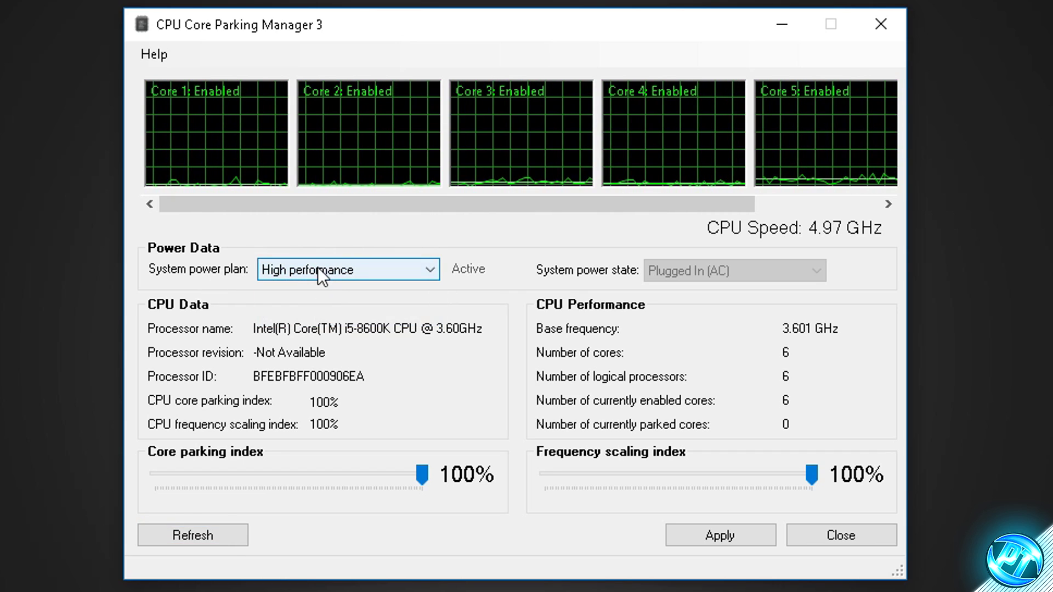
mouse_move(420, 475)
left_mouse_down()
mouse_move(187, 476)
mouse_move(425, 480)
left_mouse_up()
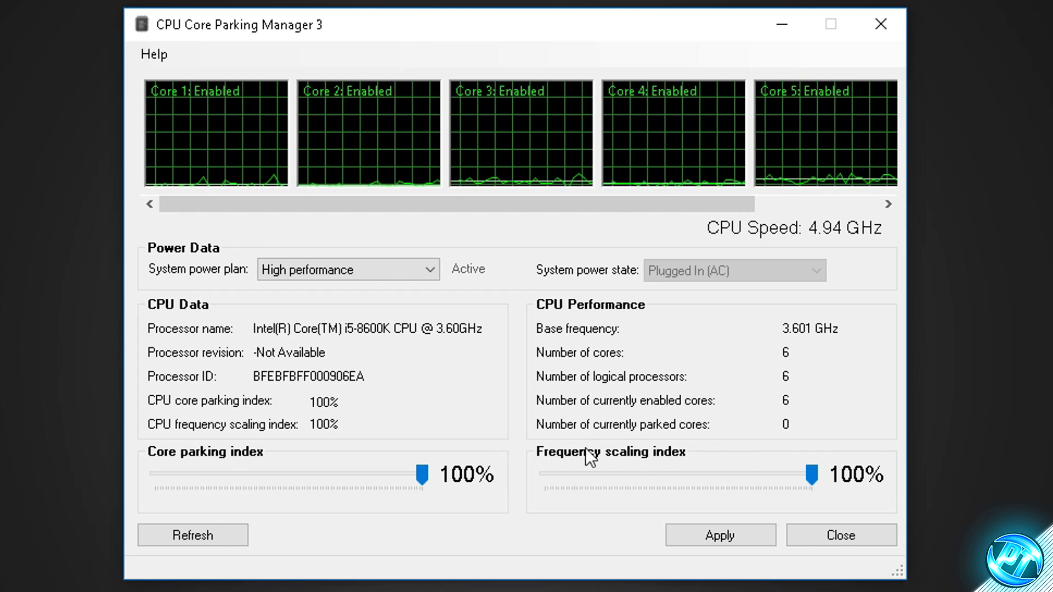
mouse_move(812, 475)
left_mouse_down()
mouse_move(658, 470)
mouse_move(826, 477)
left_mouse_up()
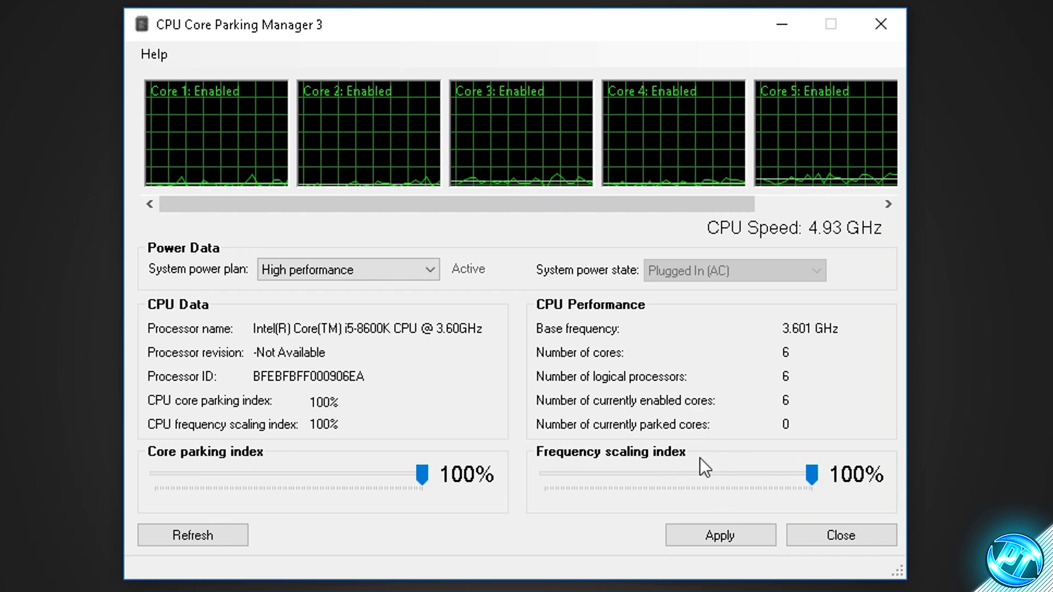
left_click(739, 541)
left_click(631, 354)
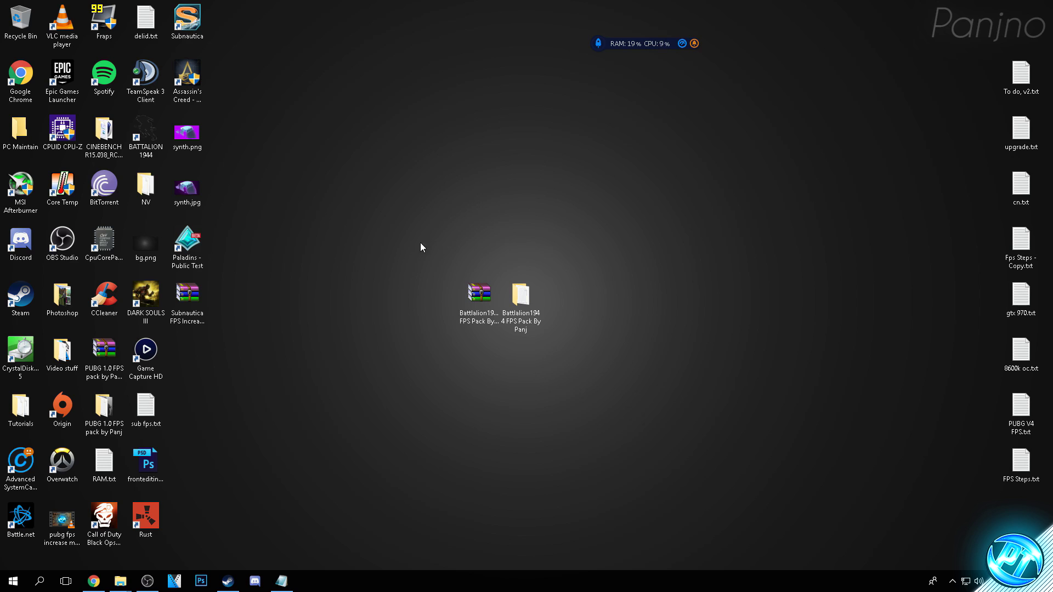
Open the Temp folder inside AppData\Local, starting from %appdata%
left_click(4, 579)
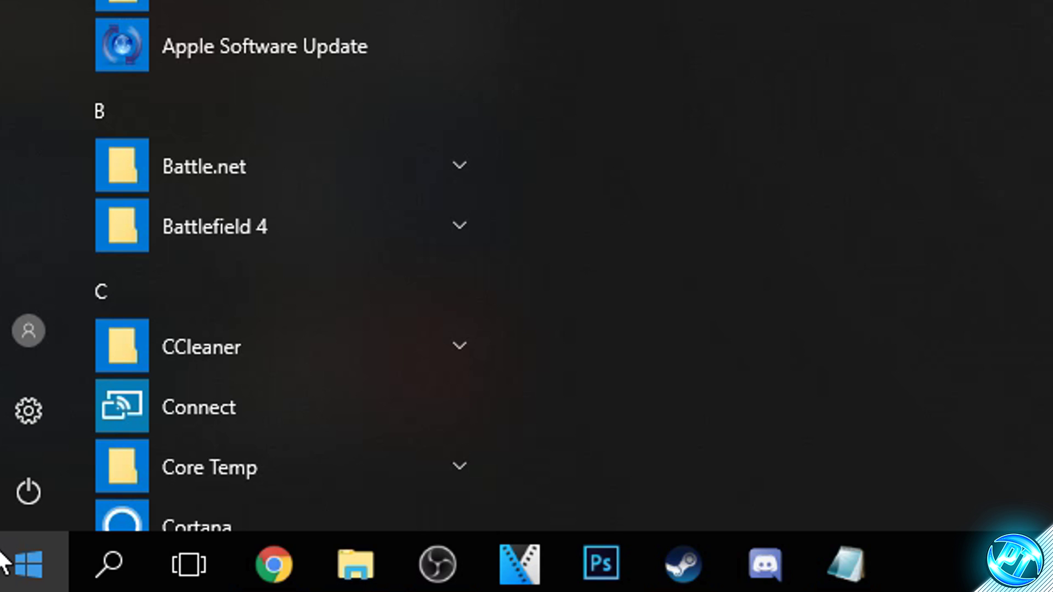
type("%appdata%")
key("Return")
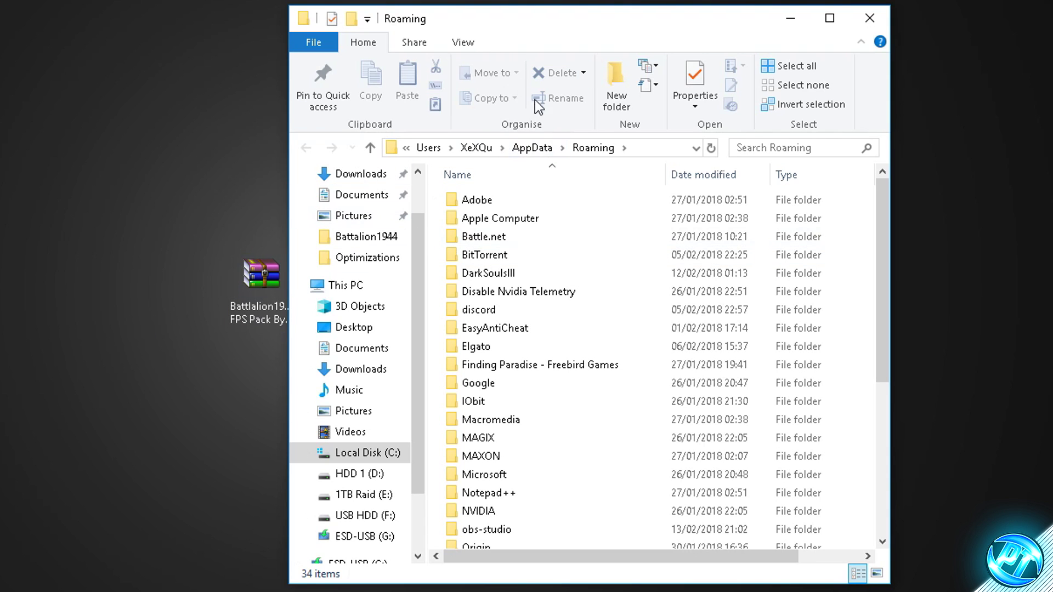
left_click(532, 148)
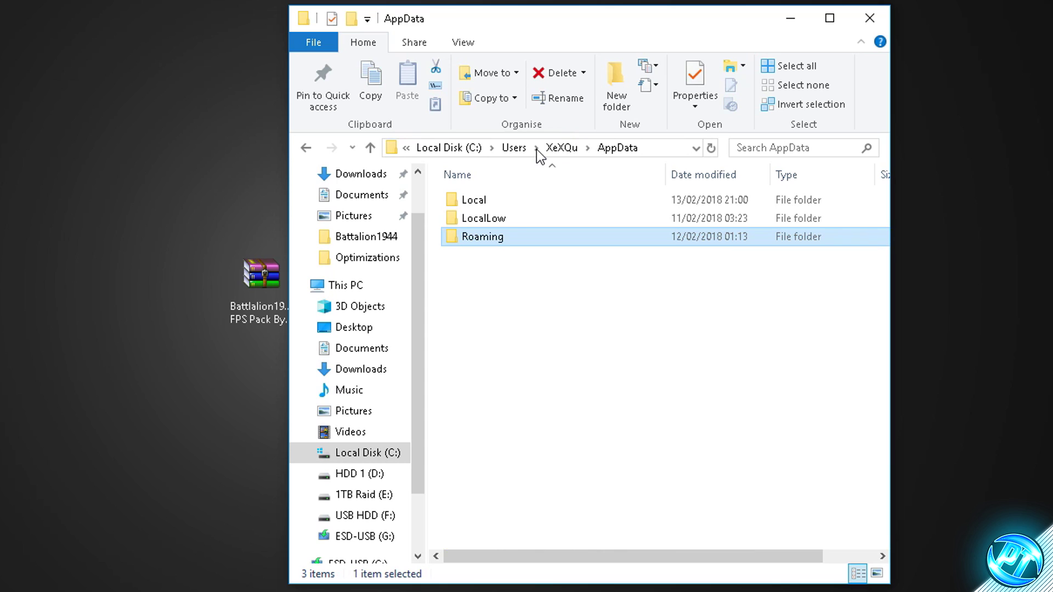
double_click(485, 199)
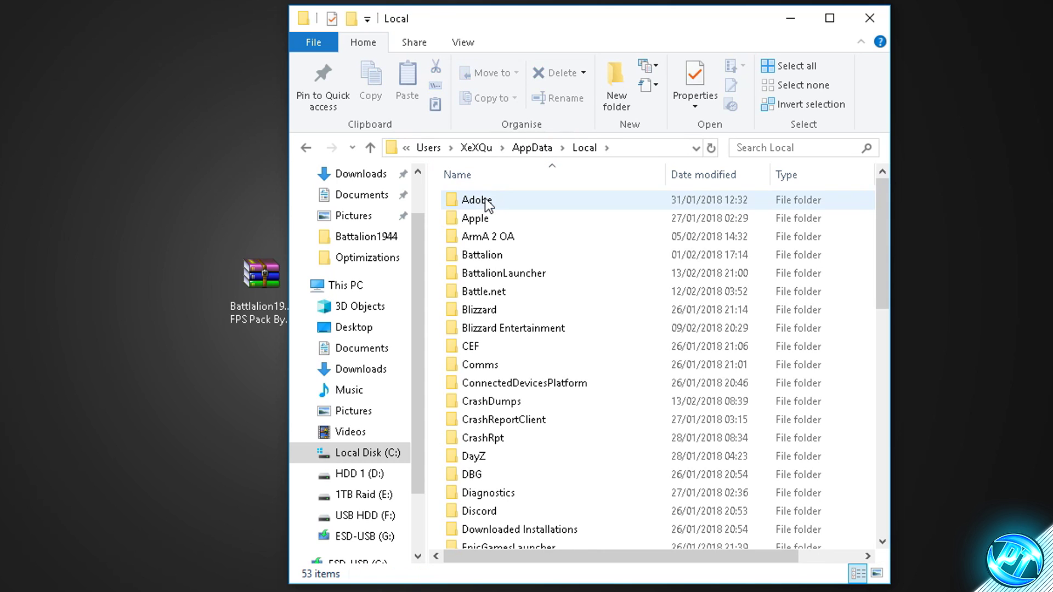
scroll(478, 318, "down", 3)
scroll(475, 318, "down", 8)
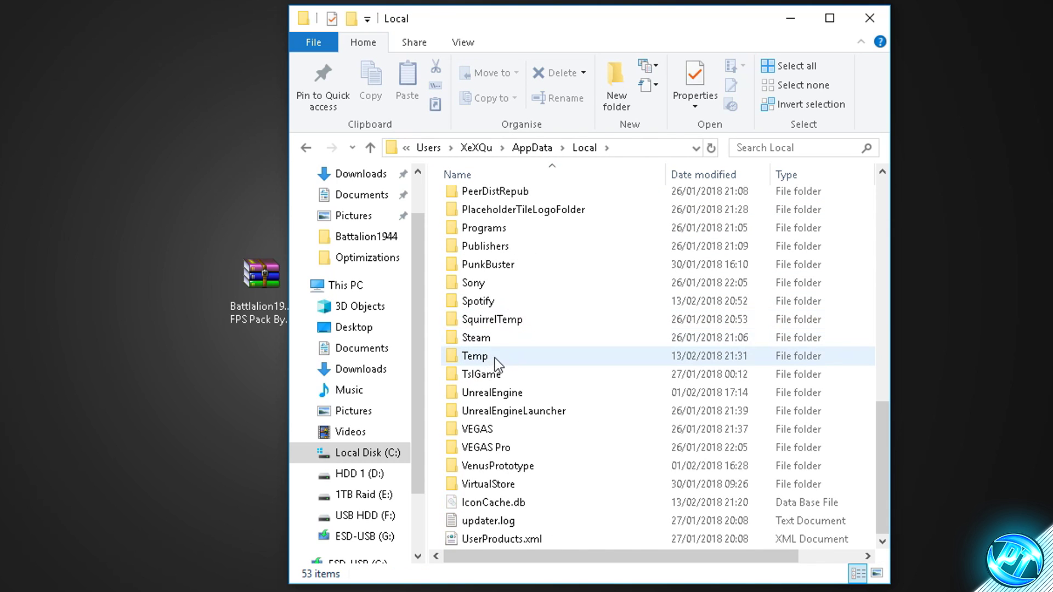
double_click(487, 359)
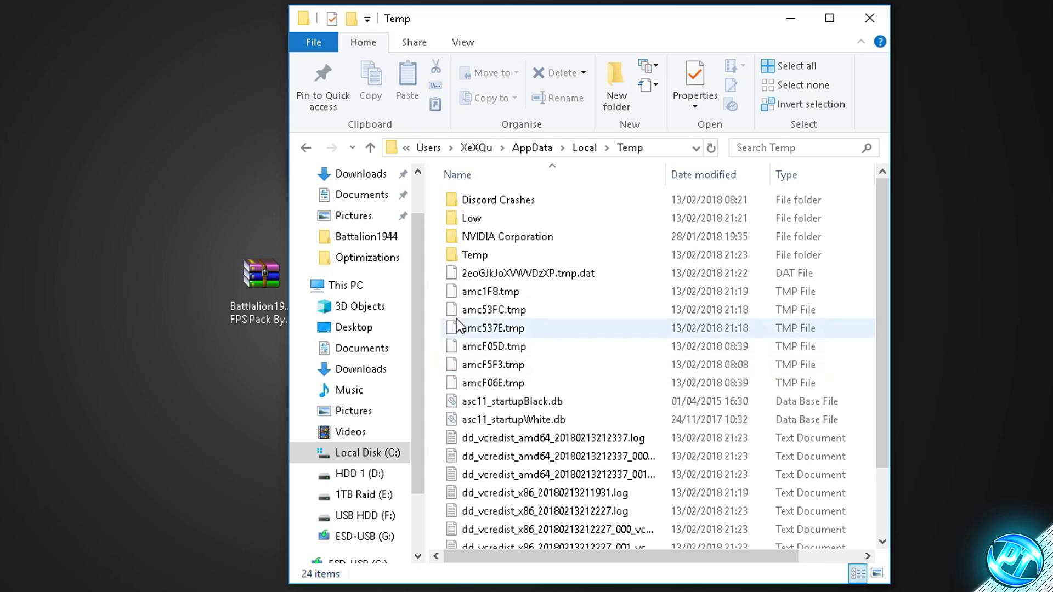
Delete everything in the Temp folder, skipping all items that are in use
left_click_drag(417, 20, 319, 21)
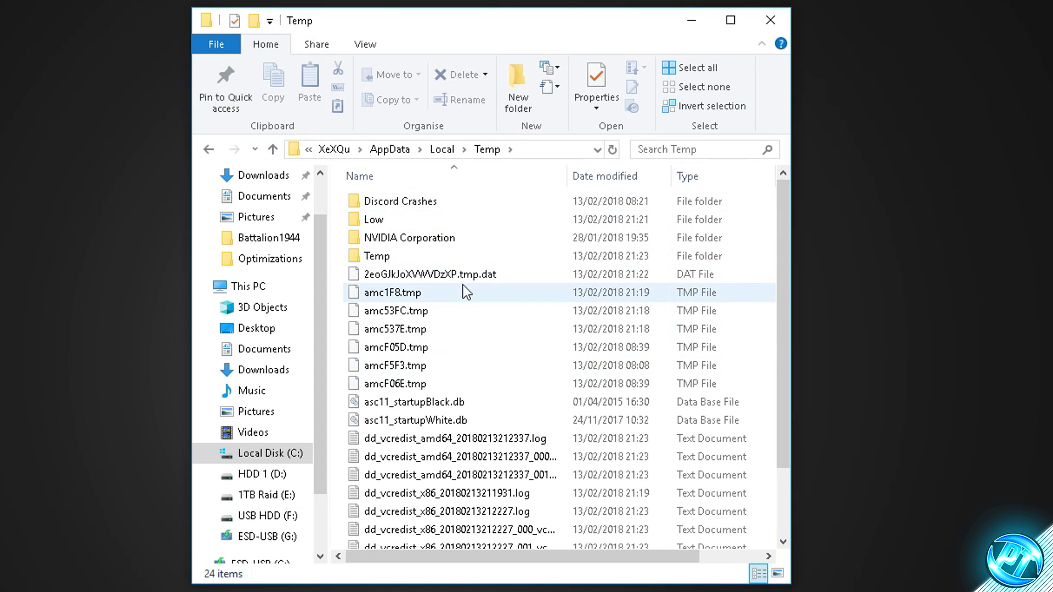
left_click_drag(343, 198, 429, 565)
right_click(412, 430)
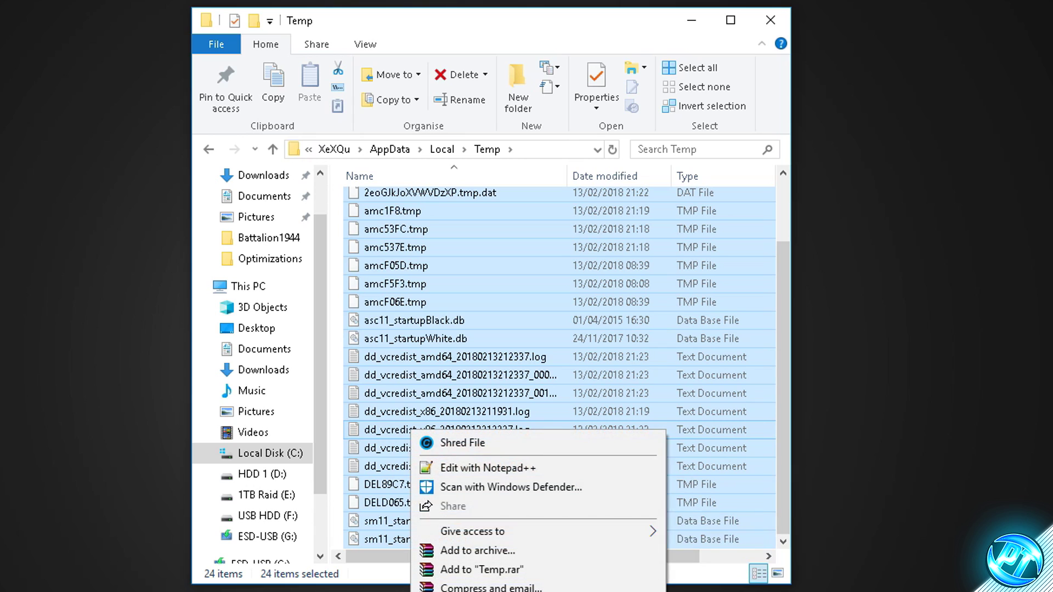
key("Delete")
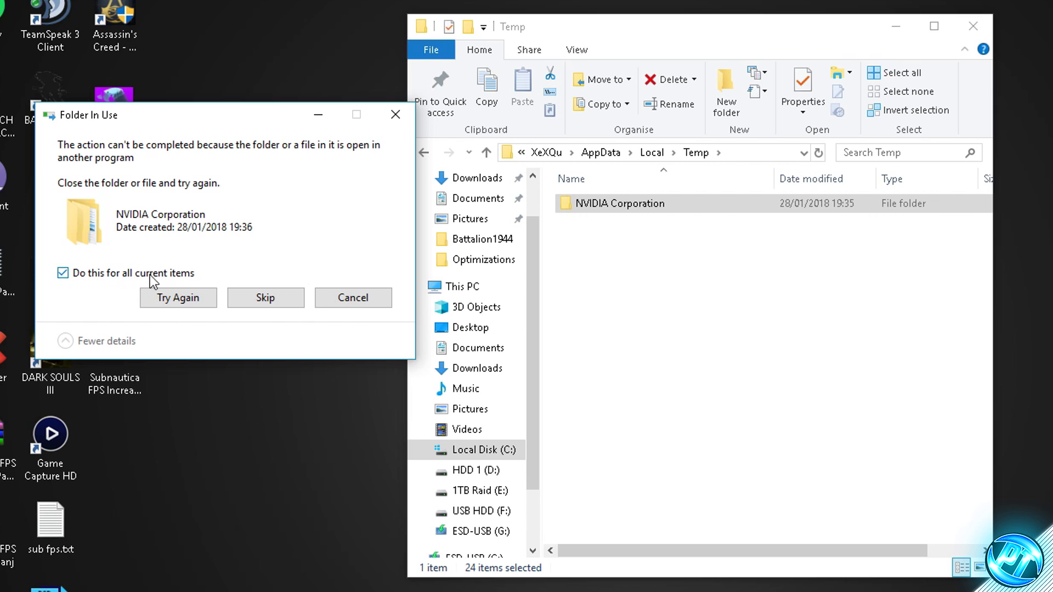
left_click(265, 300)
left_click(696, 274)
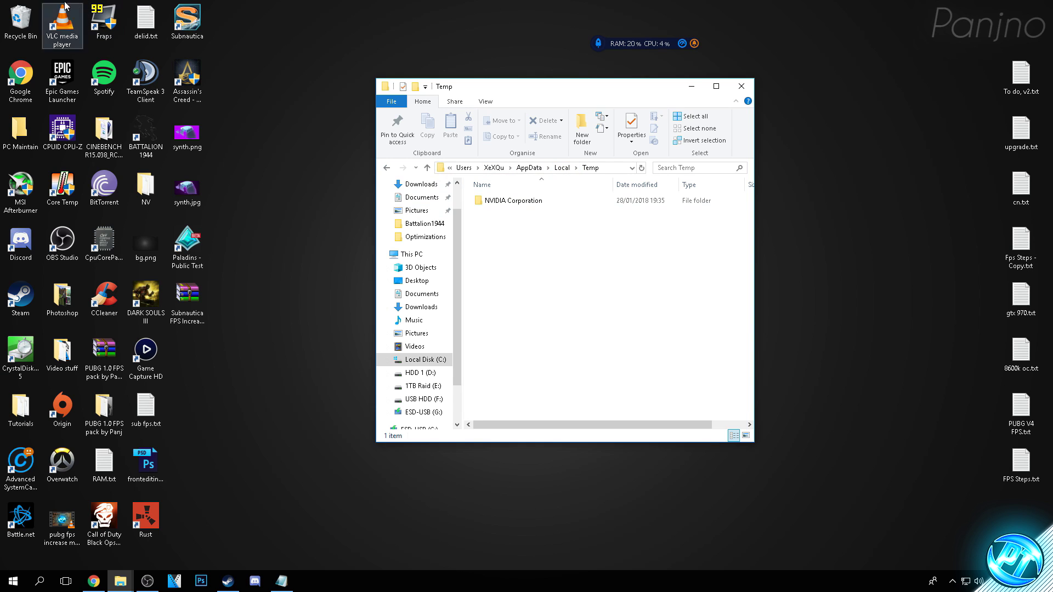
Permanently empty the Recycle Bin and close the Temp folder window
right_click(21, 22)
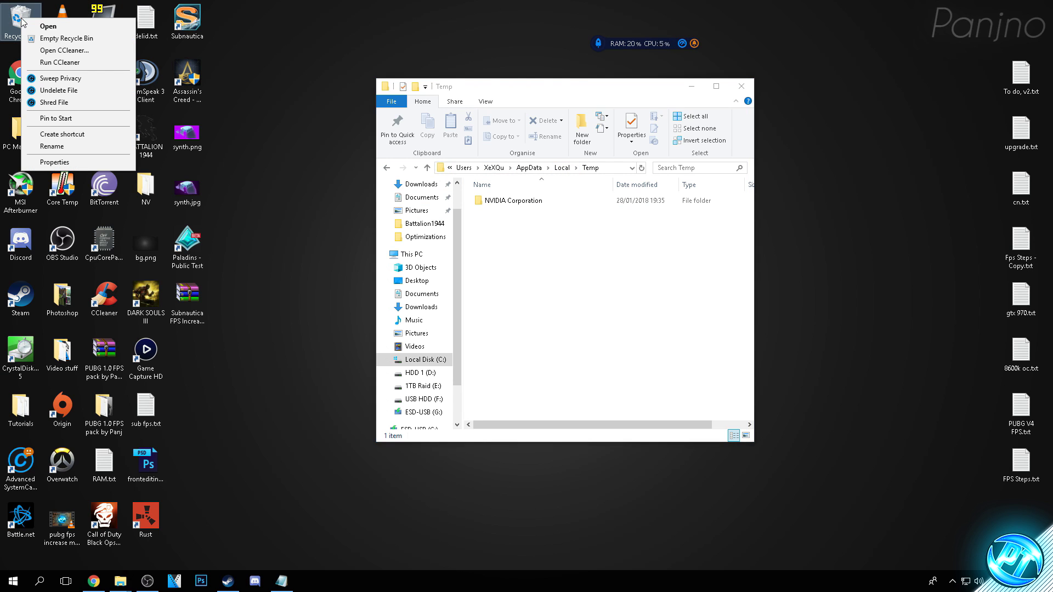
left_click(51, 39)
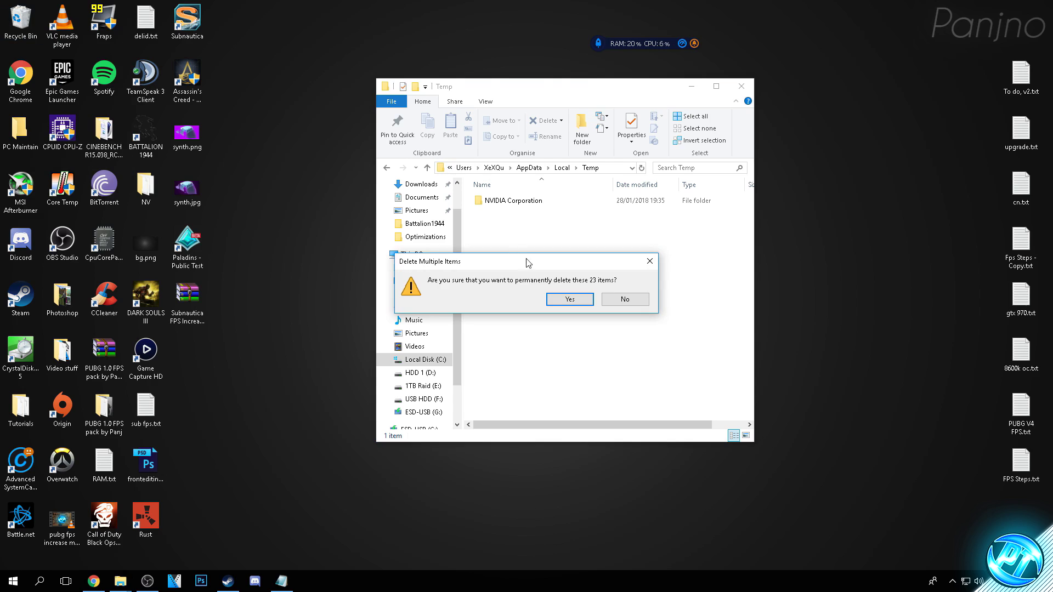
left_click(561, 299)
left_click(741, 86)
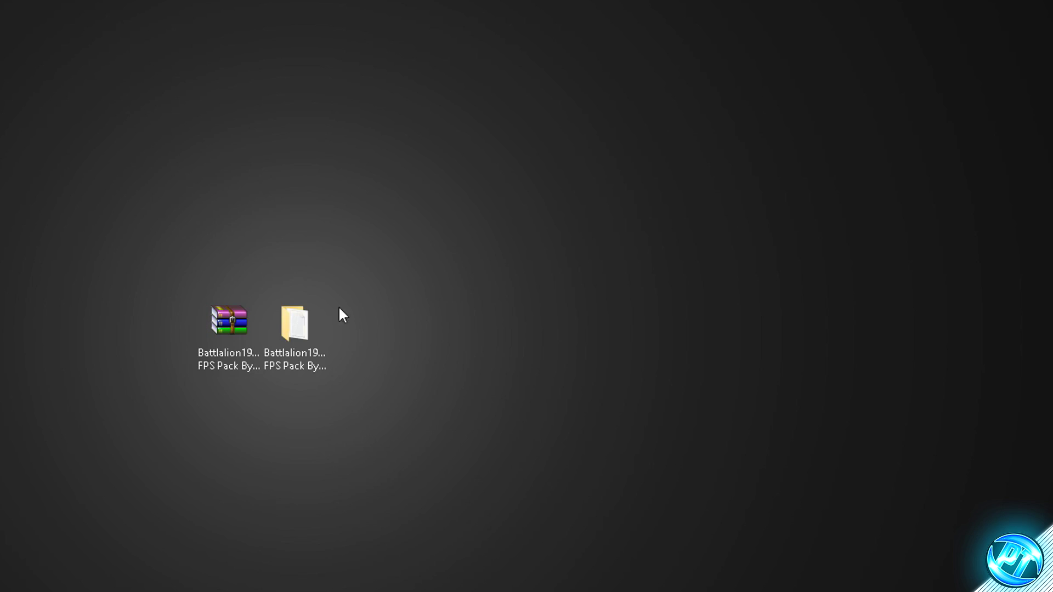
Place TimerResolution.exe from the FPS pack's Optimizations folder on the desktop, beside the pack's archive and folder
double_click(298, 323)
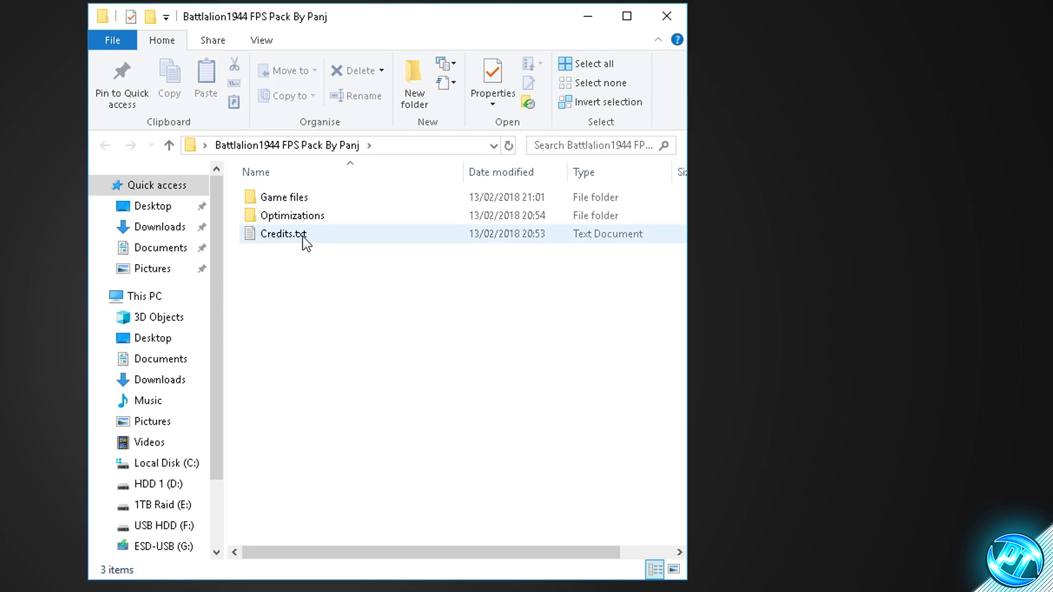
left_click(294, 222)
double_click(294, 221)
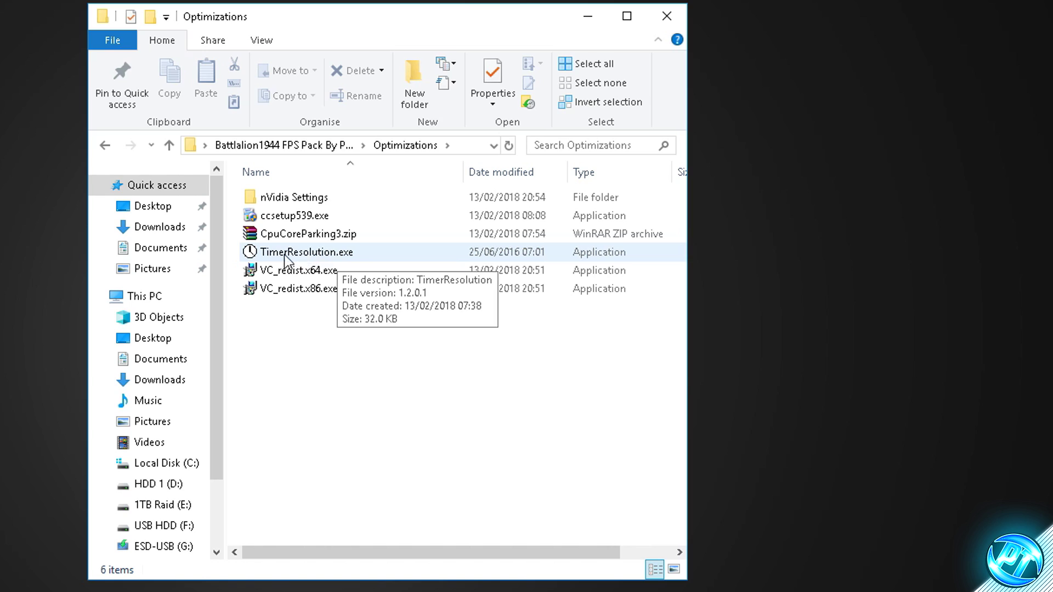
left_click_drag(285, 255, 757, 415)
key("super+d")
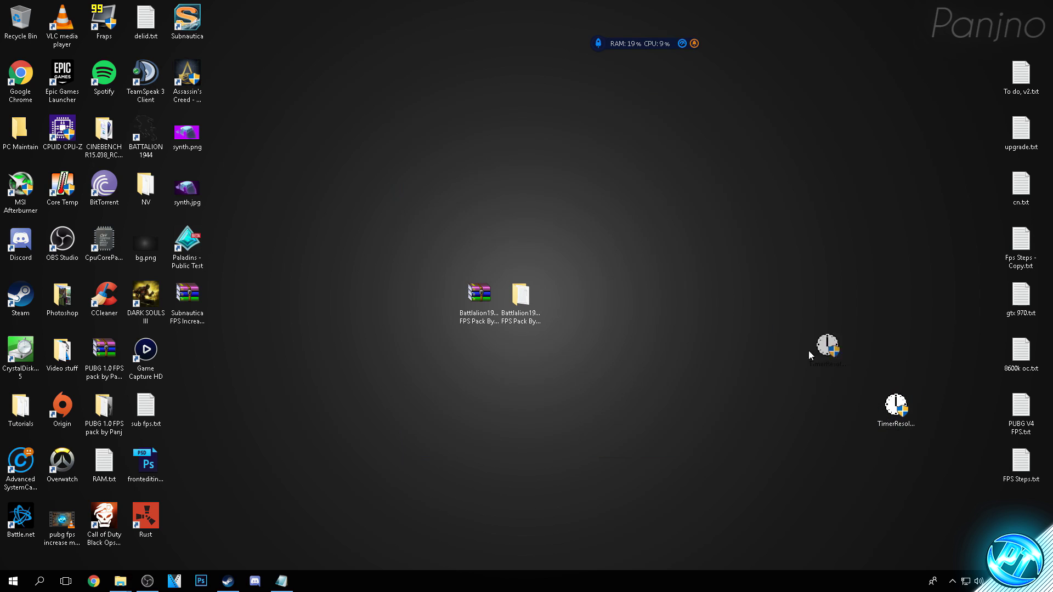
left_click_drag(809, 352, 636, 257)
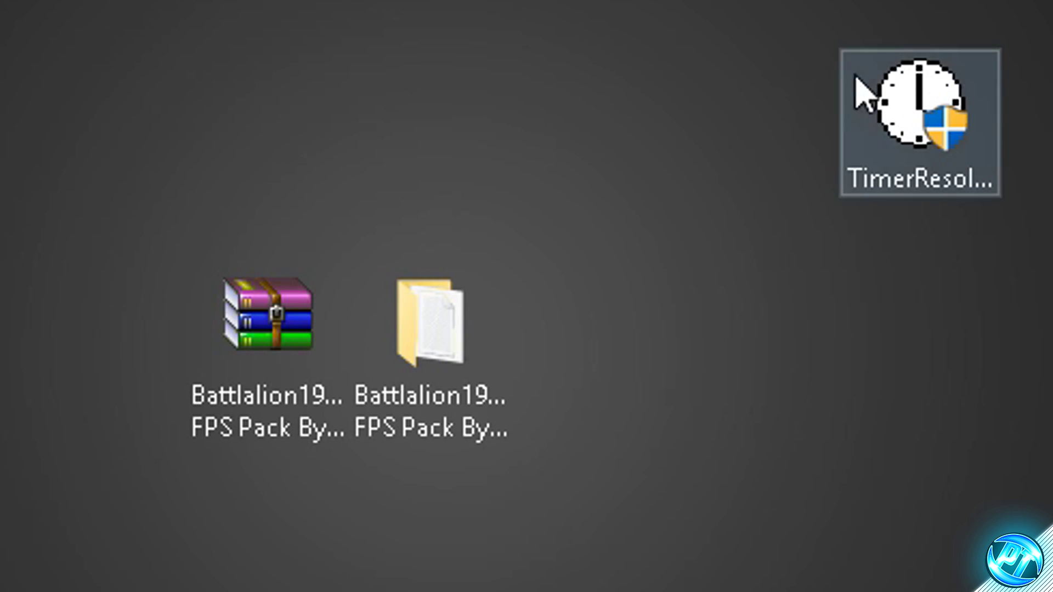
Run TimerResolution, set the timer to its maximum resolution, and minimize the tool
double_click(905, 107)
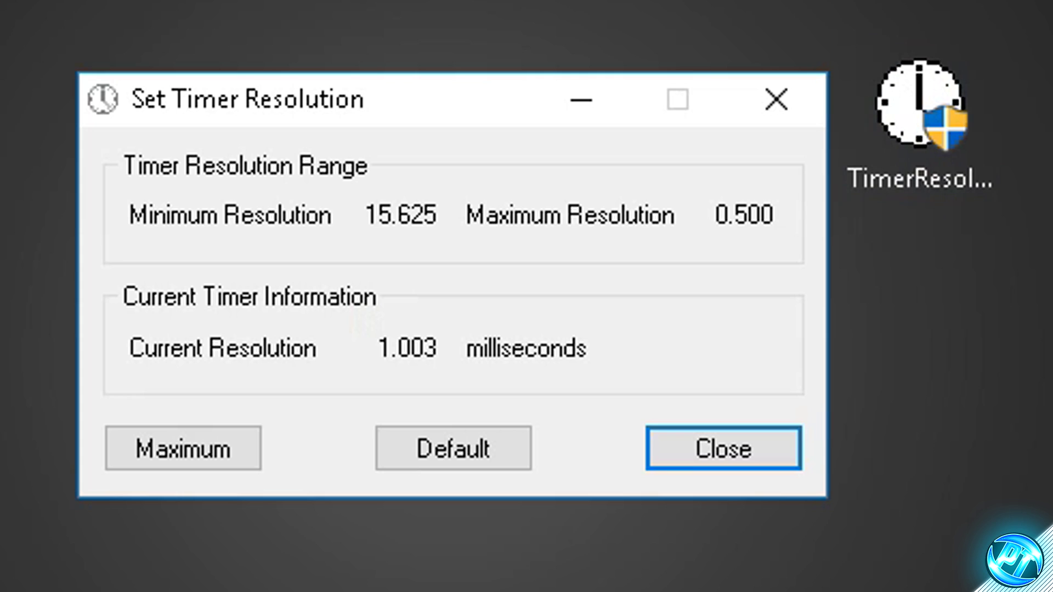
left_click(188, 459)
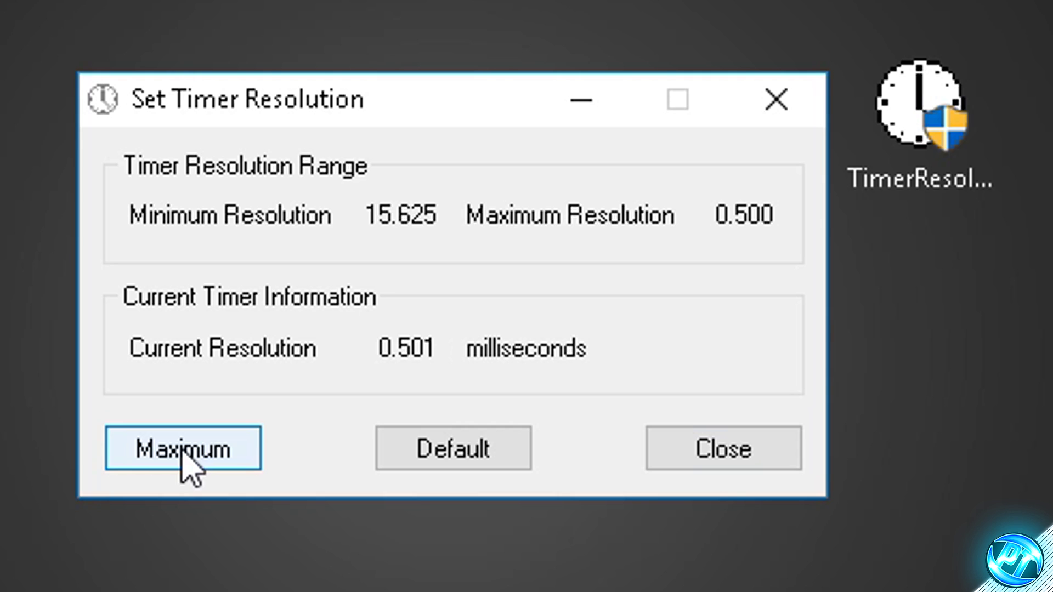
left_click(581, 99)
Bring back the Set Timer Resolution tool, reset the timer to its default resolution, and close it
mouse_move(322, 585)
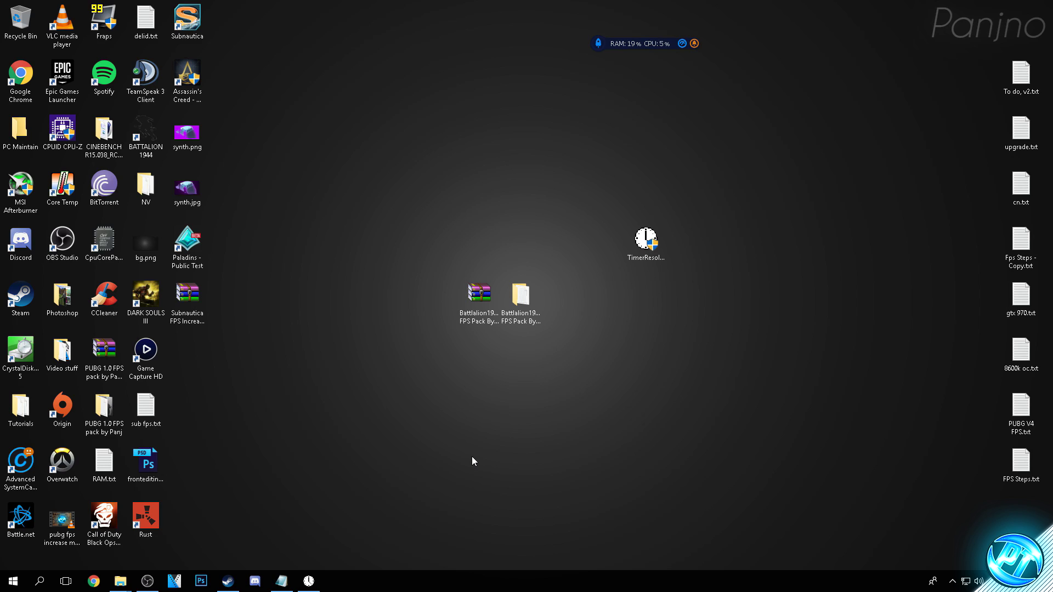
left_click(309, 581)
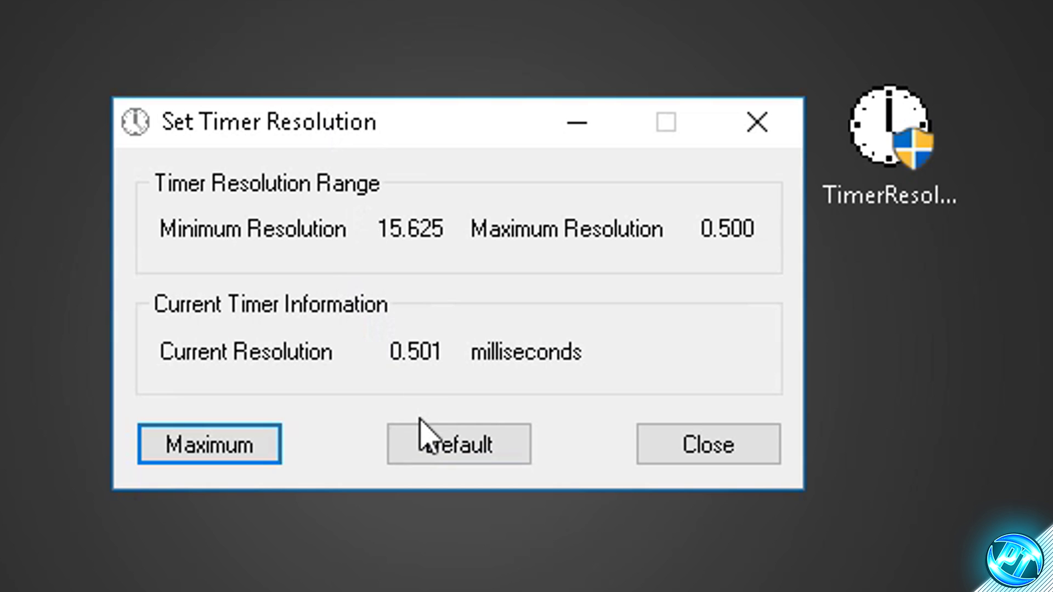
left_click(434, 436)
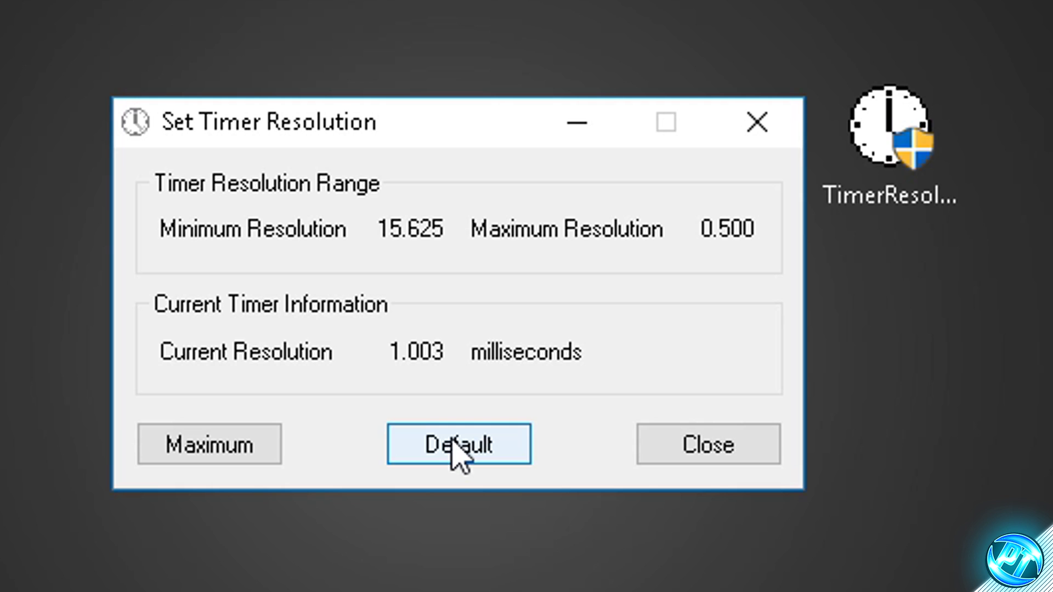
left_click(750, 136)
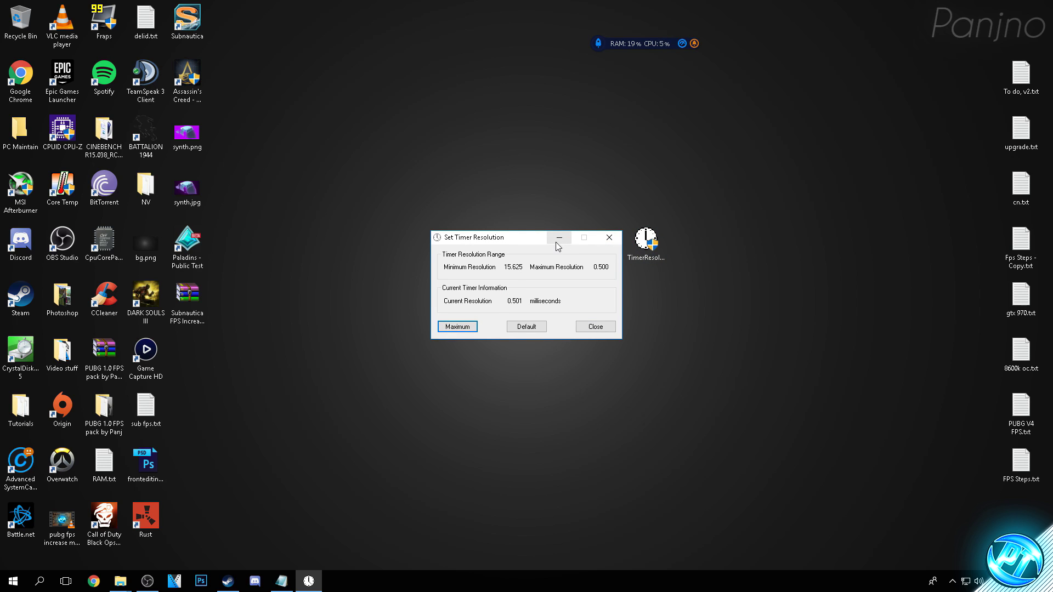
Switch to Steam and launch BATTALION 1944 from the library
left_click(228, 581)
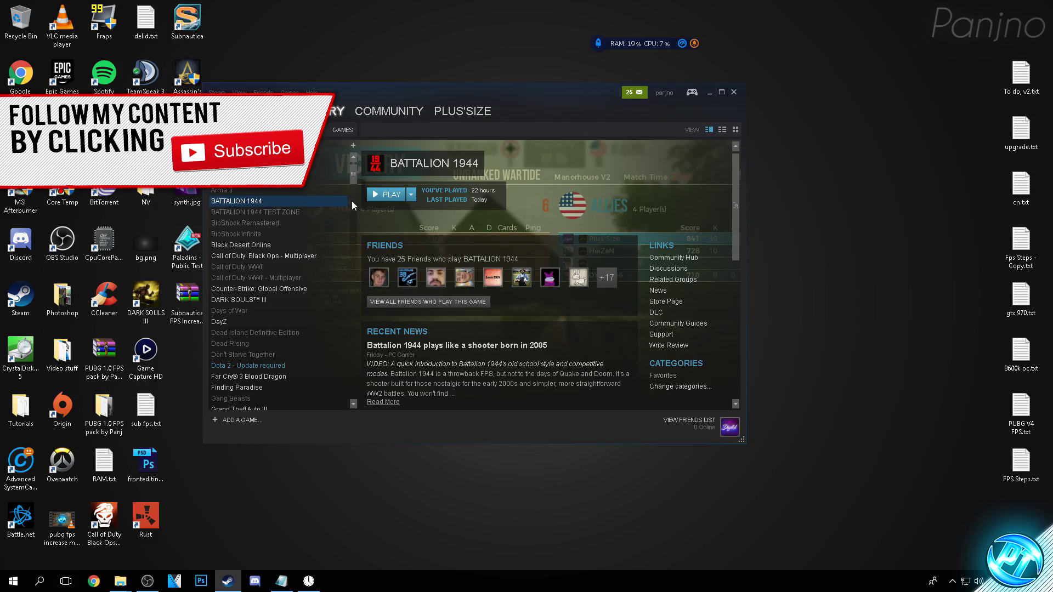
left_click(379, 196)
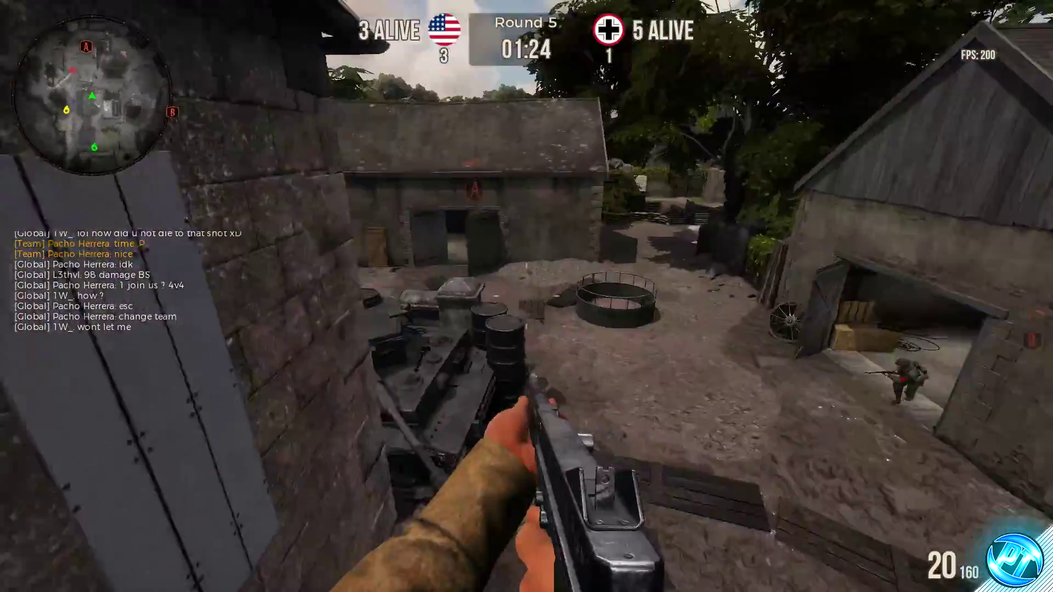
left_click(527, 296)
left_click(527, 297)
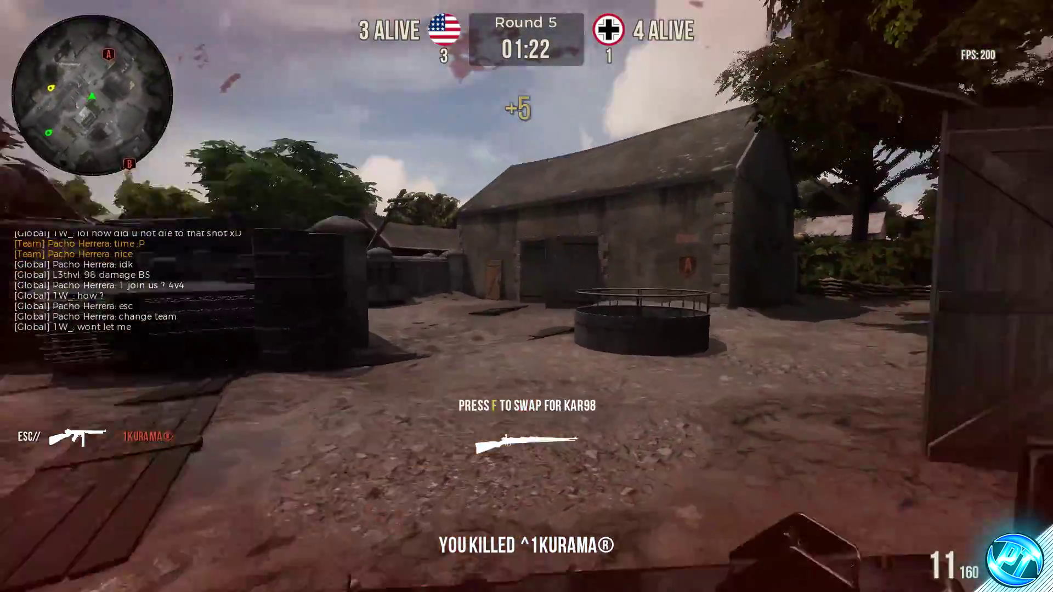
key("2")
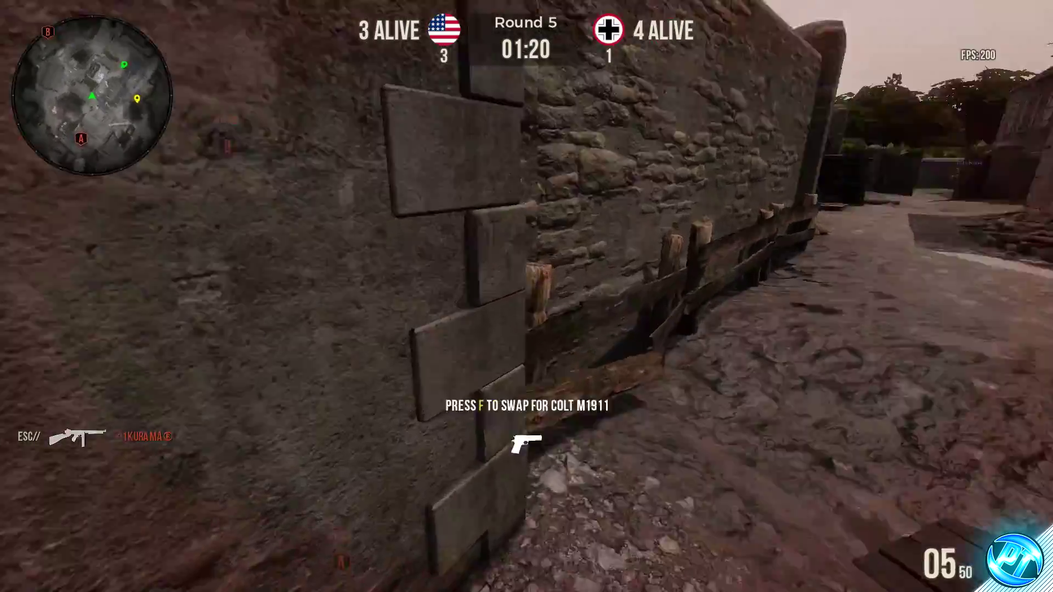
key("s")
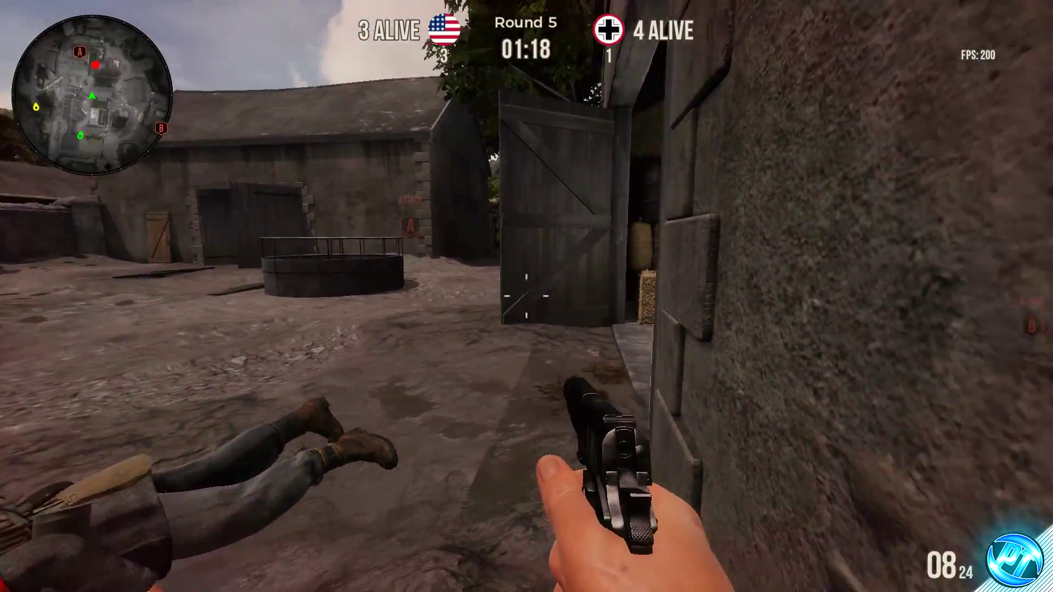
key("1")
key("w")
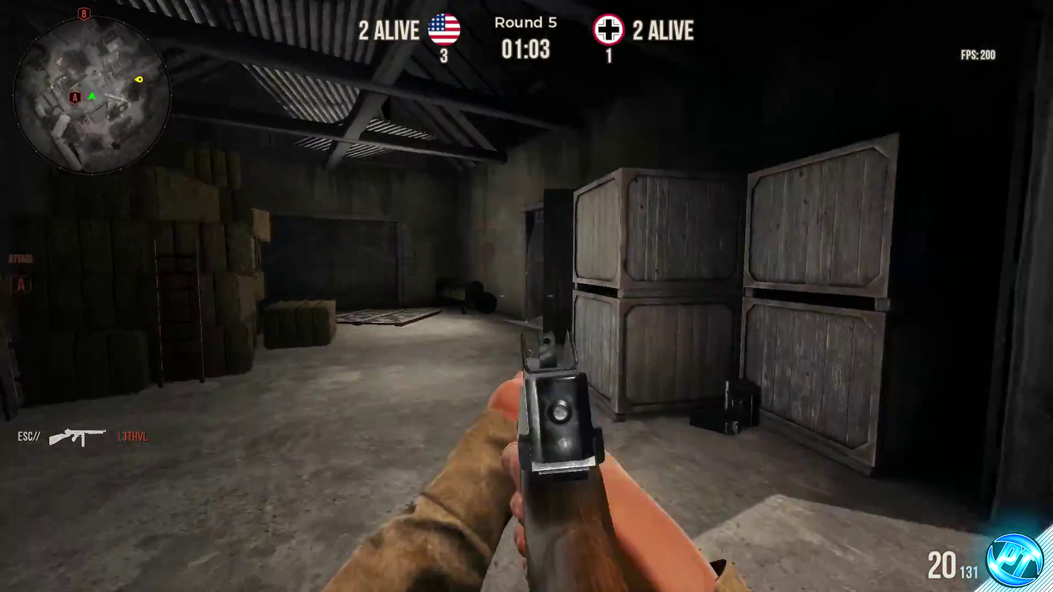
key("w")
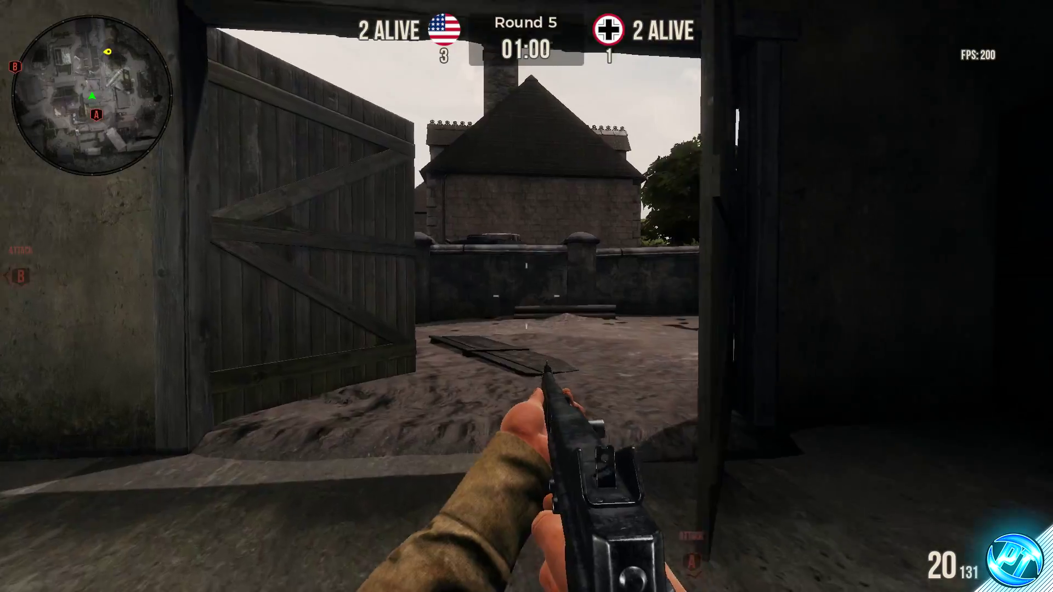
key("w")
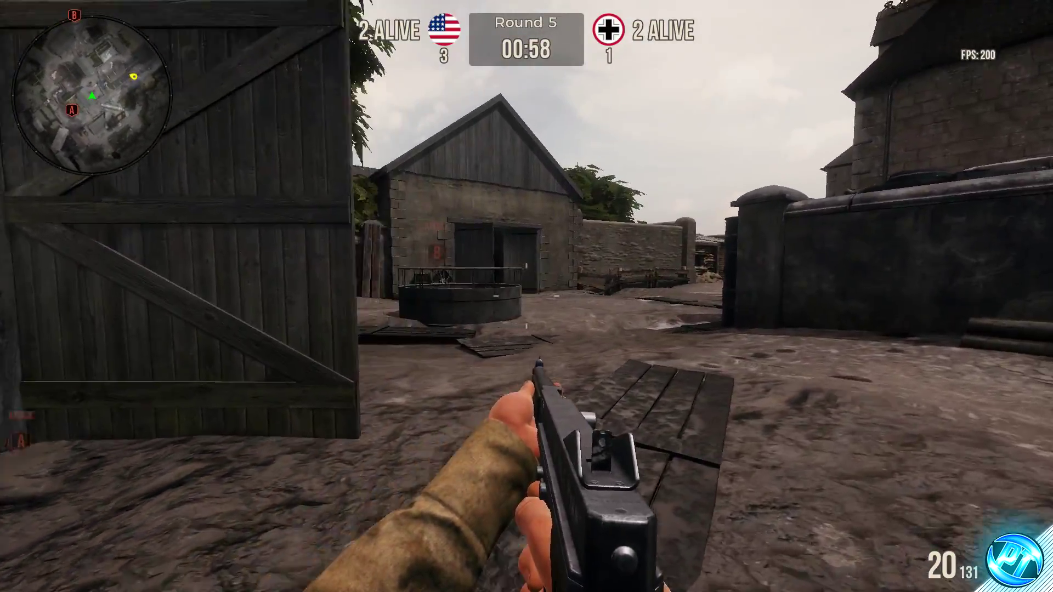
key("w")
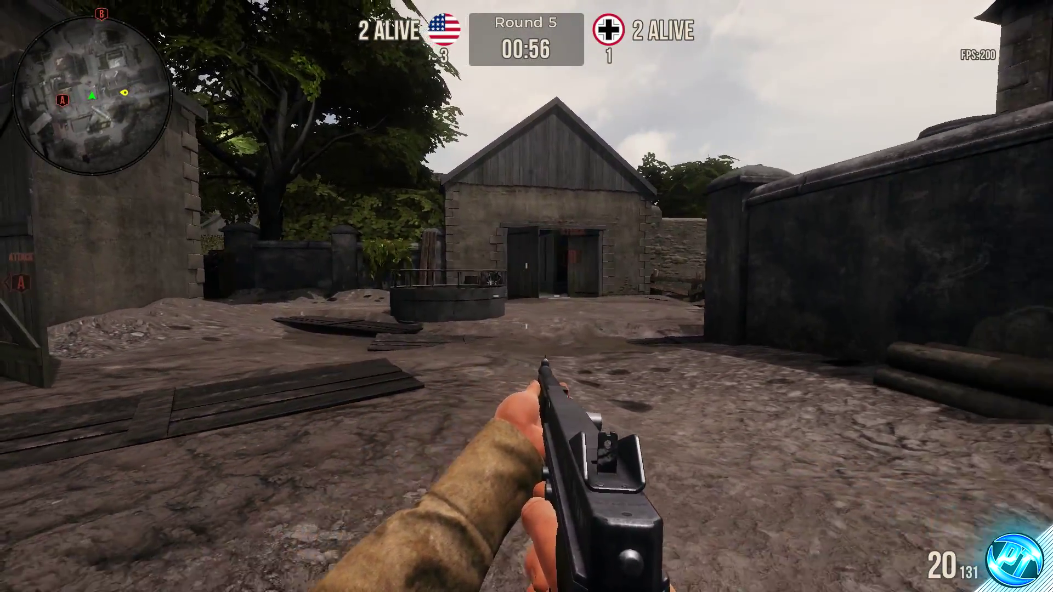
right_click(526, 296)
key("w")
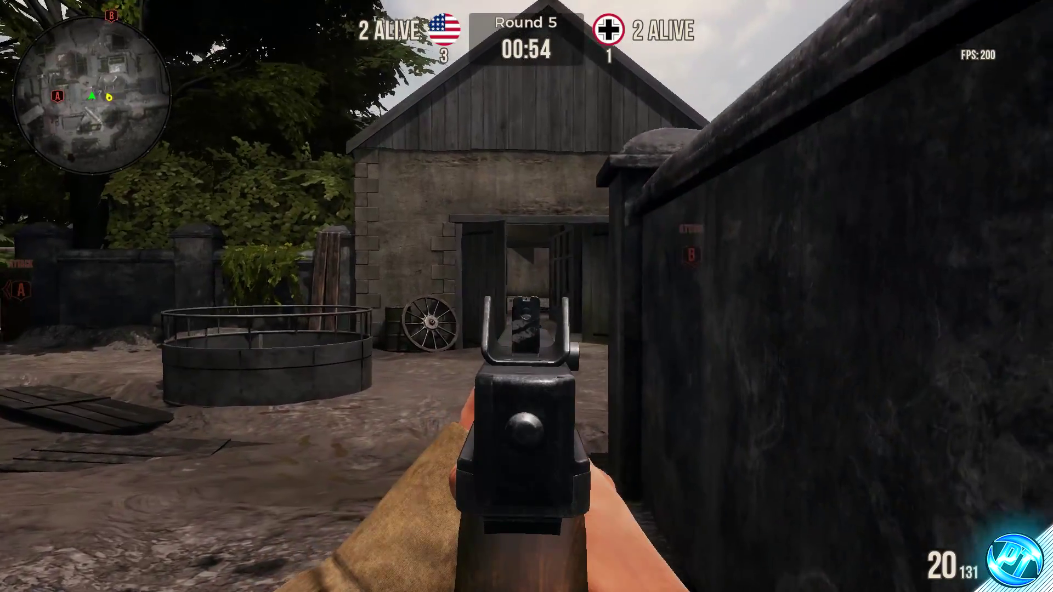
key("w")
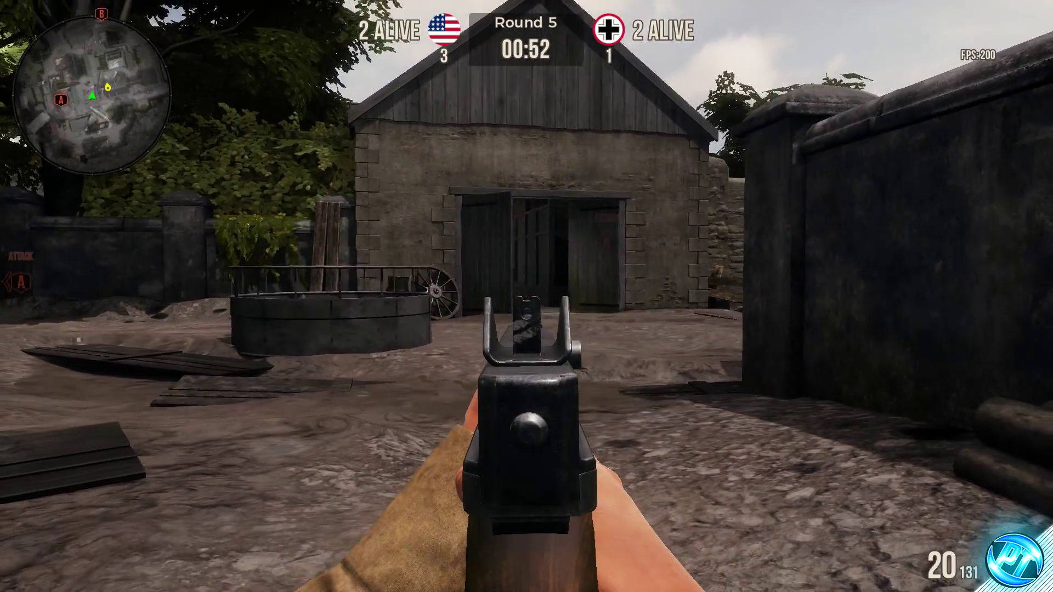
key("s")
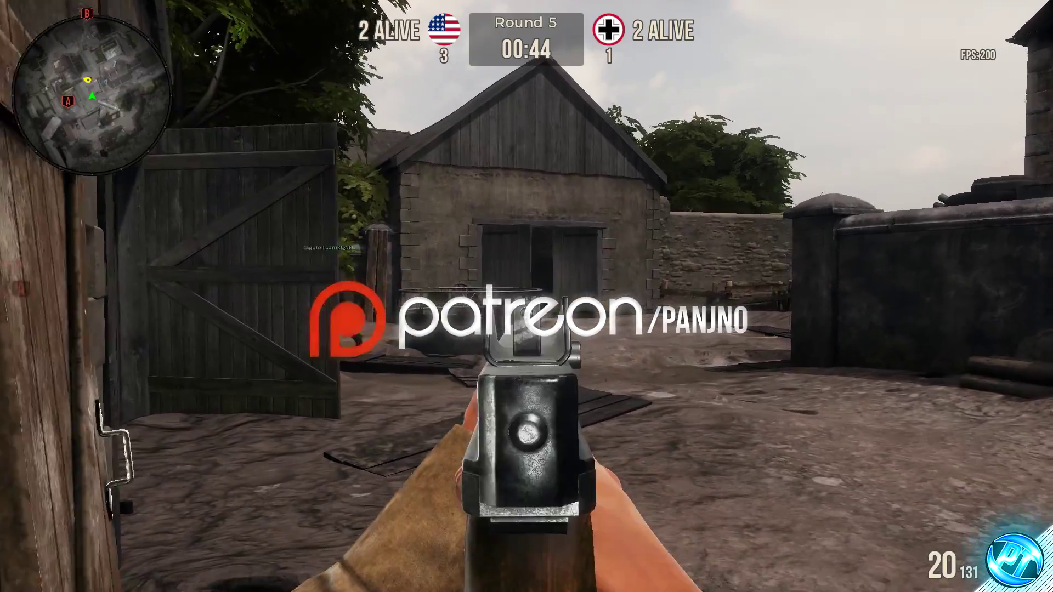
key("w")
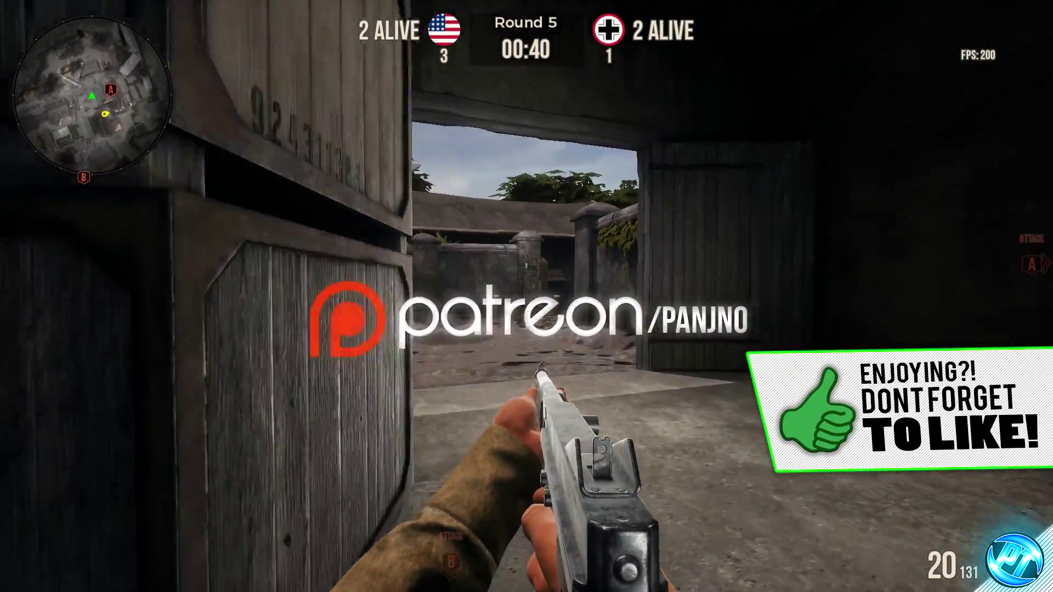
key("w")
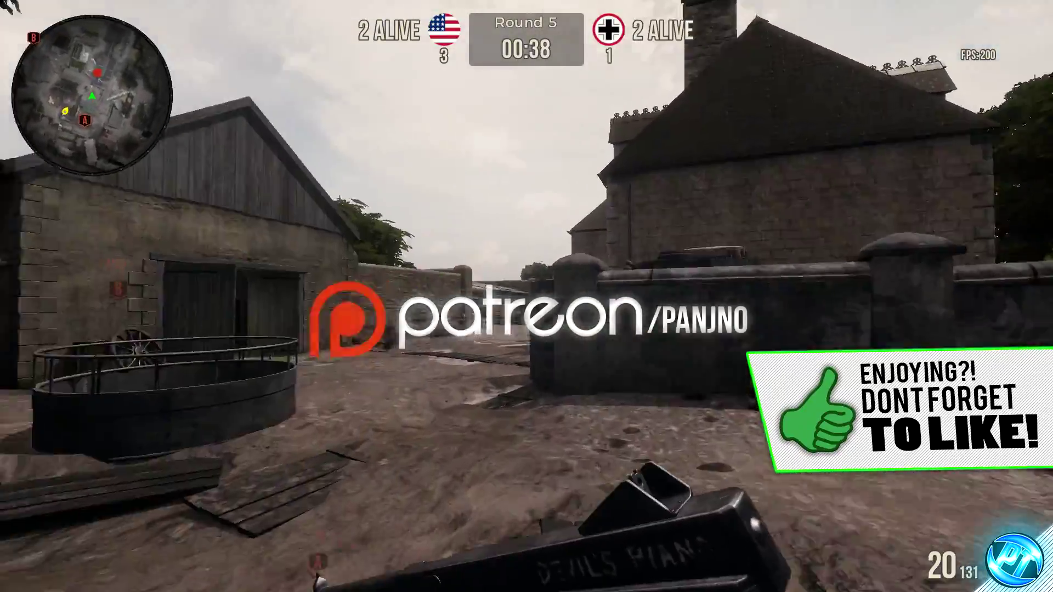
right_click(527, 296)
left_click(527, 297)
left_click(527, 296)
left_click(526, 296)
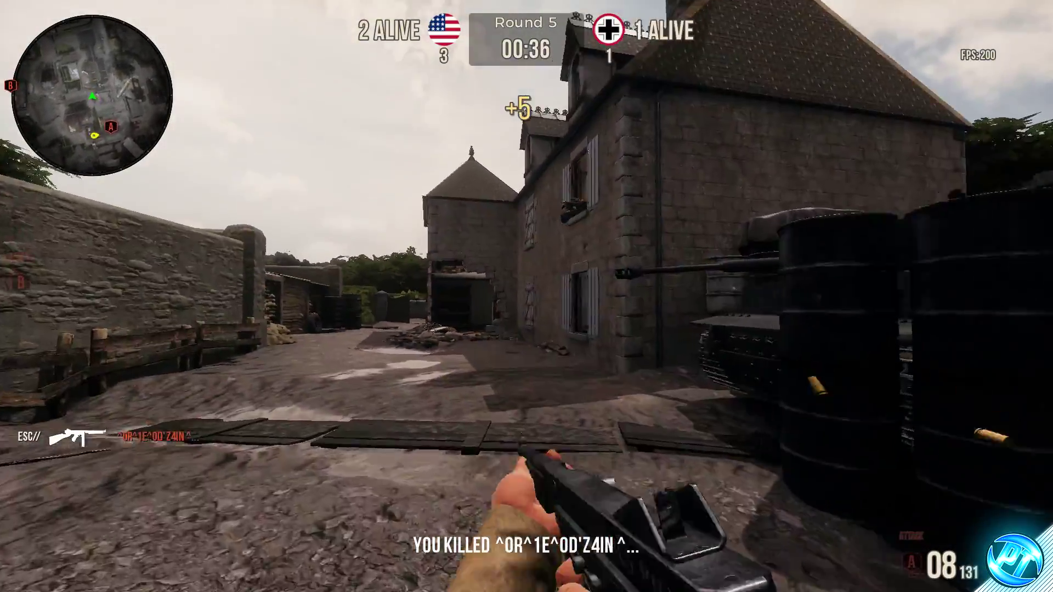
key("w")
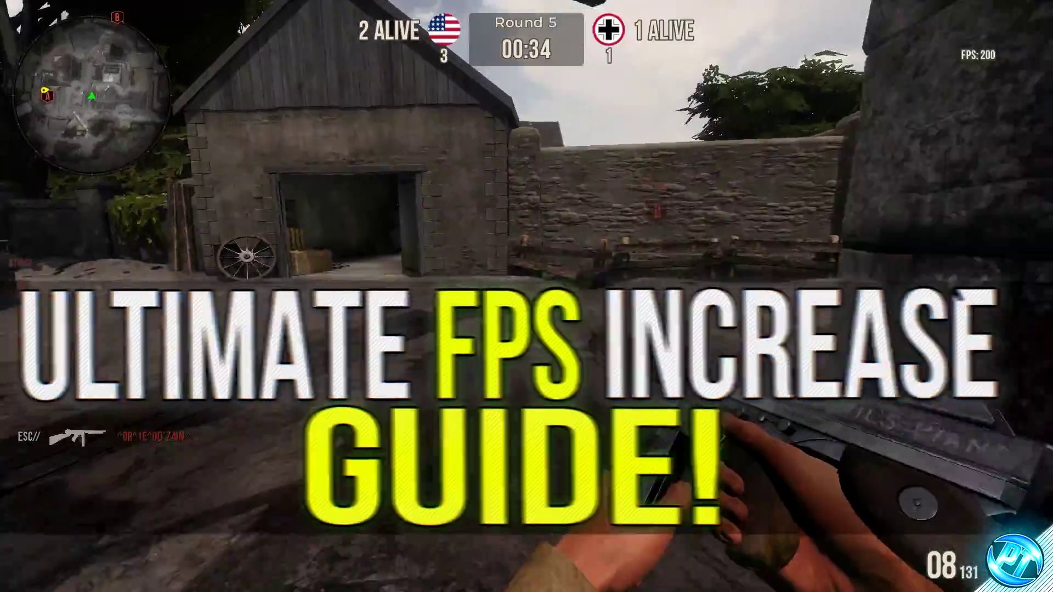